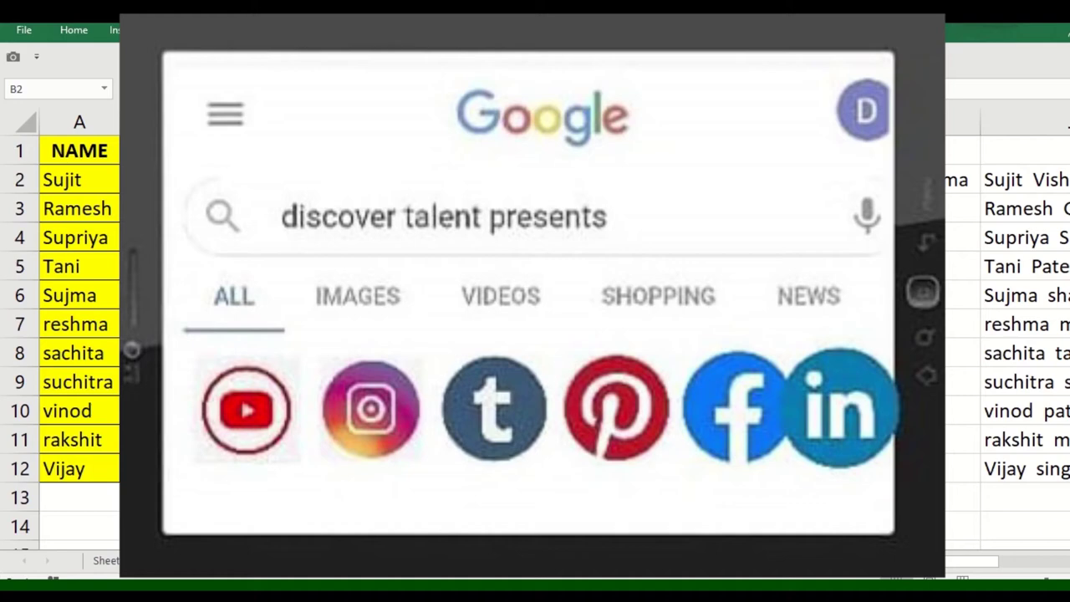
- Inspect the first data row's cells A2, B2 and D2 of the name-to-sales table
click(80, 179)
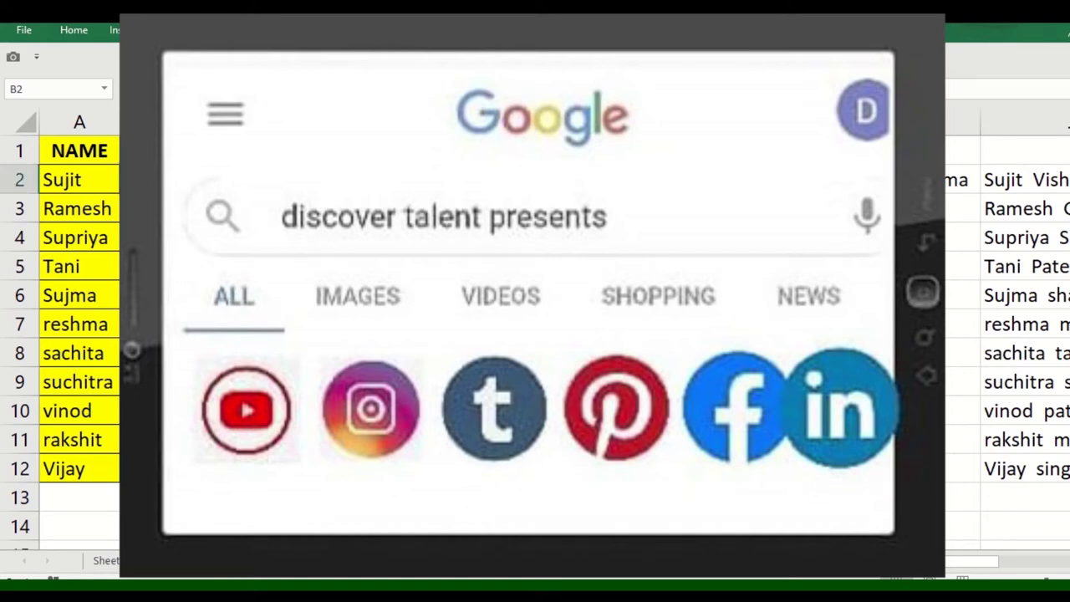
click(89, 176)
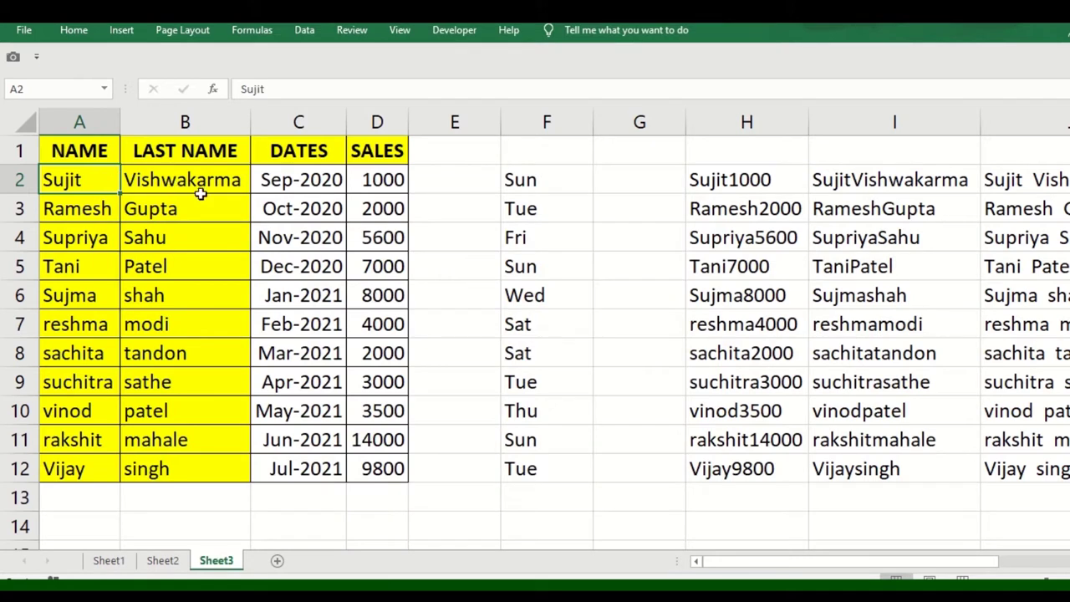
click(194, 182)
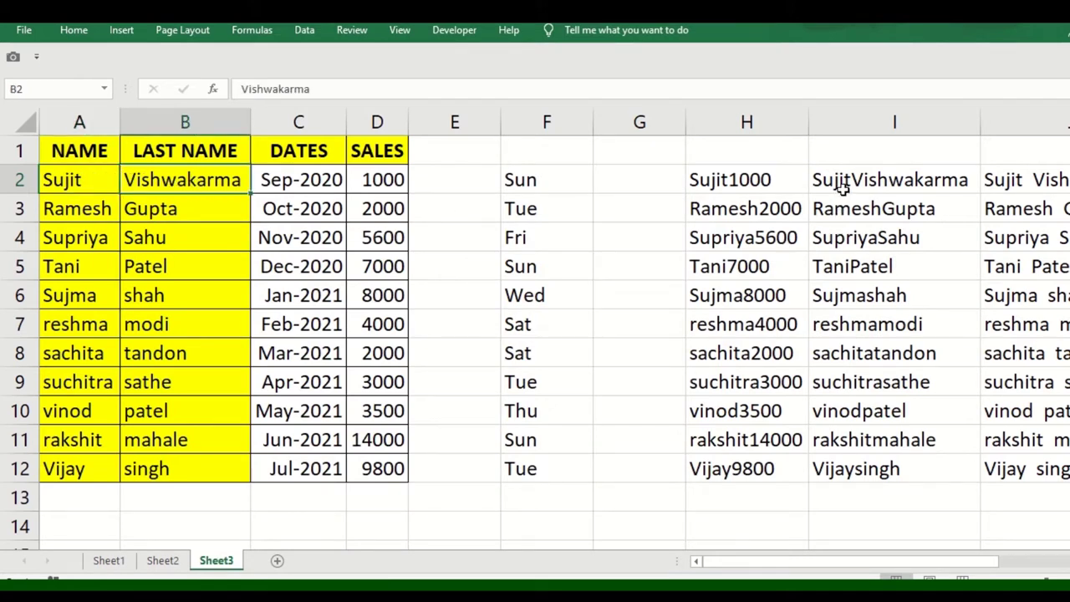
click(91, 183)
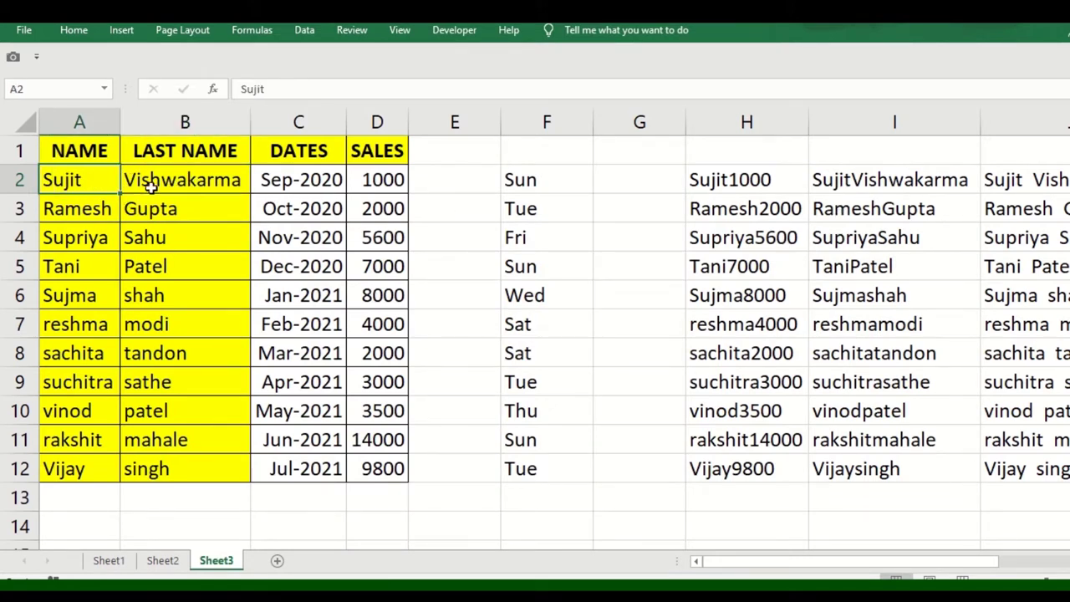
click(391, 184)
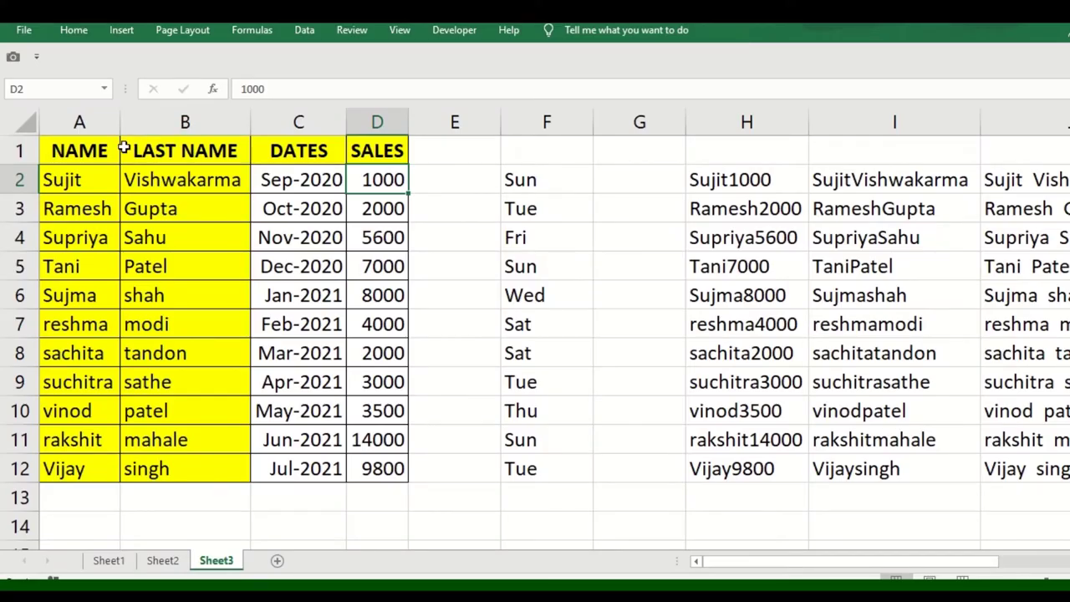
- Copy the table A1:D12 and paste it into a new Sheet4
drag(106, 148, 377, 473)
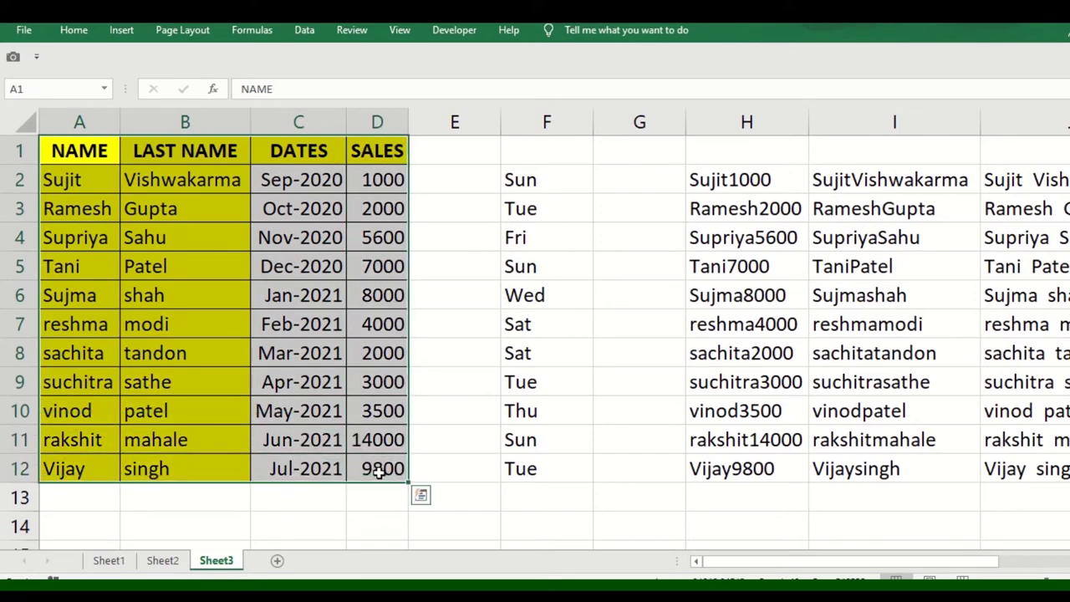
key(ctrl+c)
key(ctrl+q)
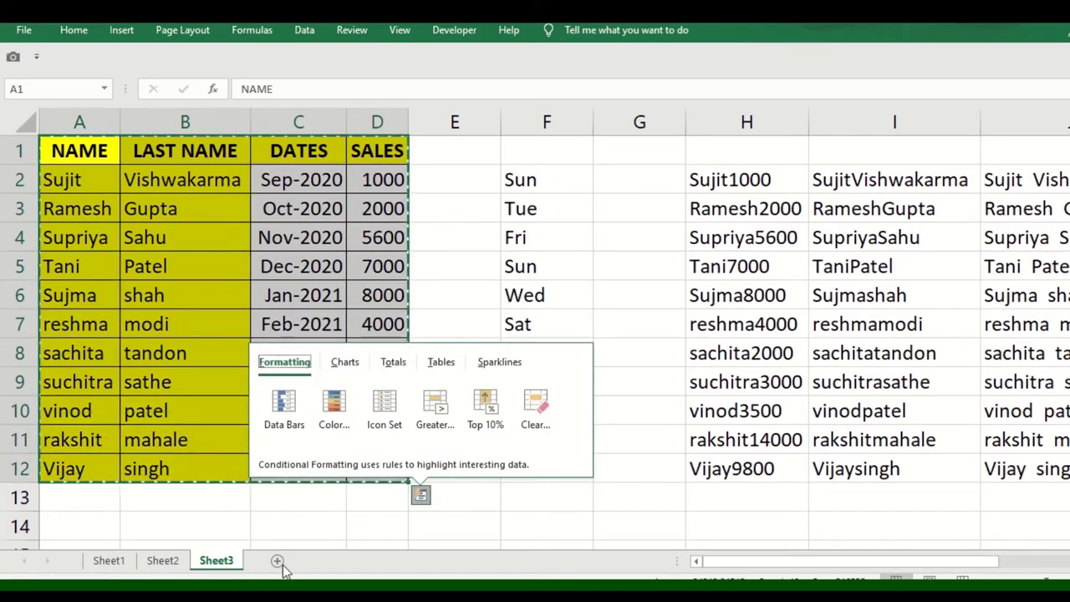
click(277, 560)
key(ctrl+v)
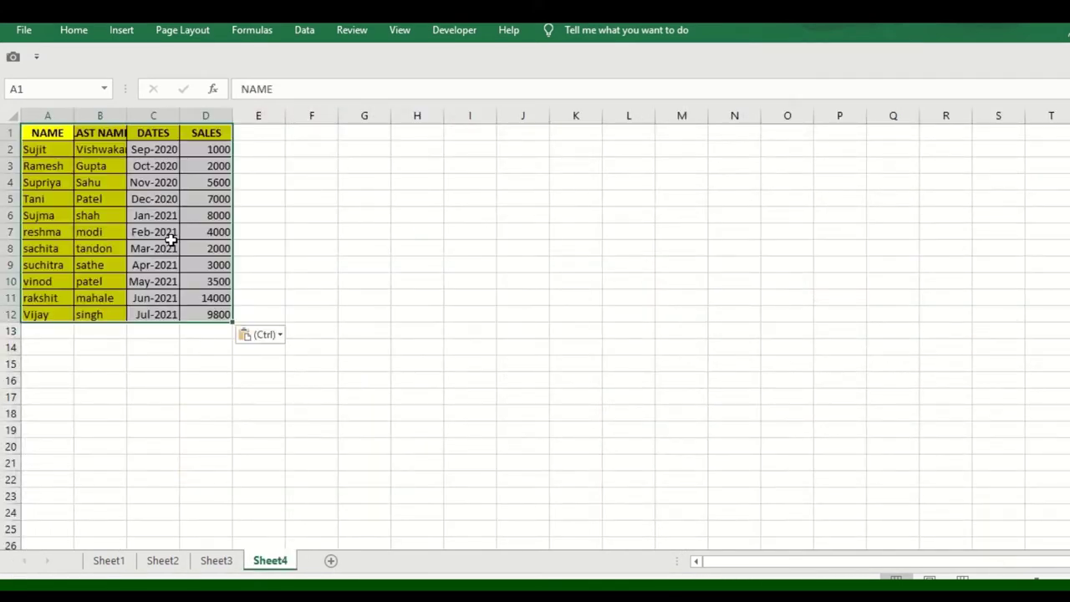
- Autofit all of Sheet4's columns to their contents
click(12, 117)
click(224, 110)
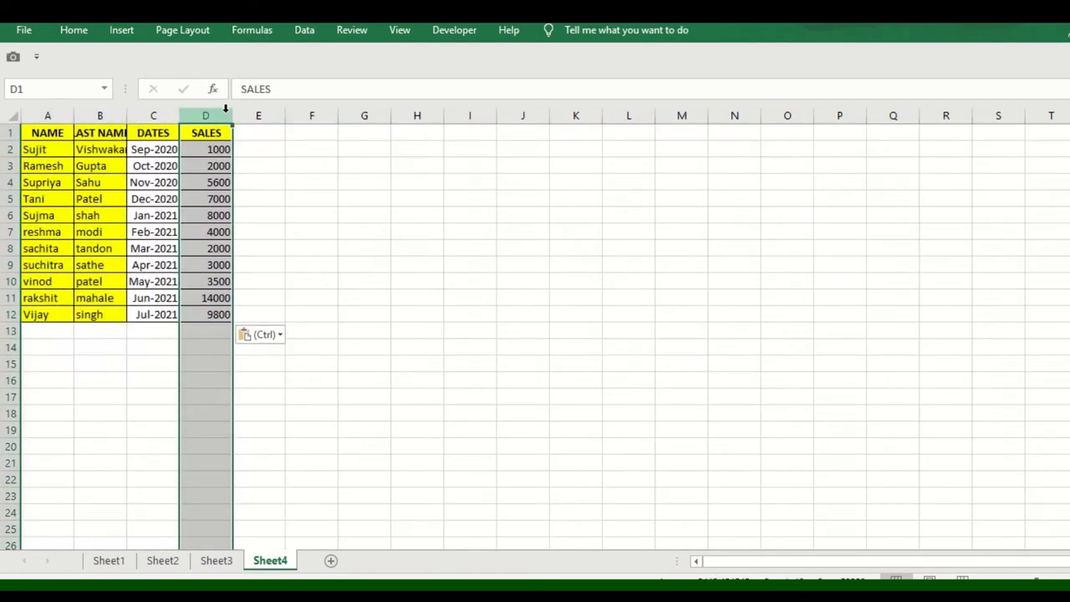
click(12, 115)
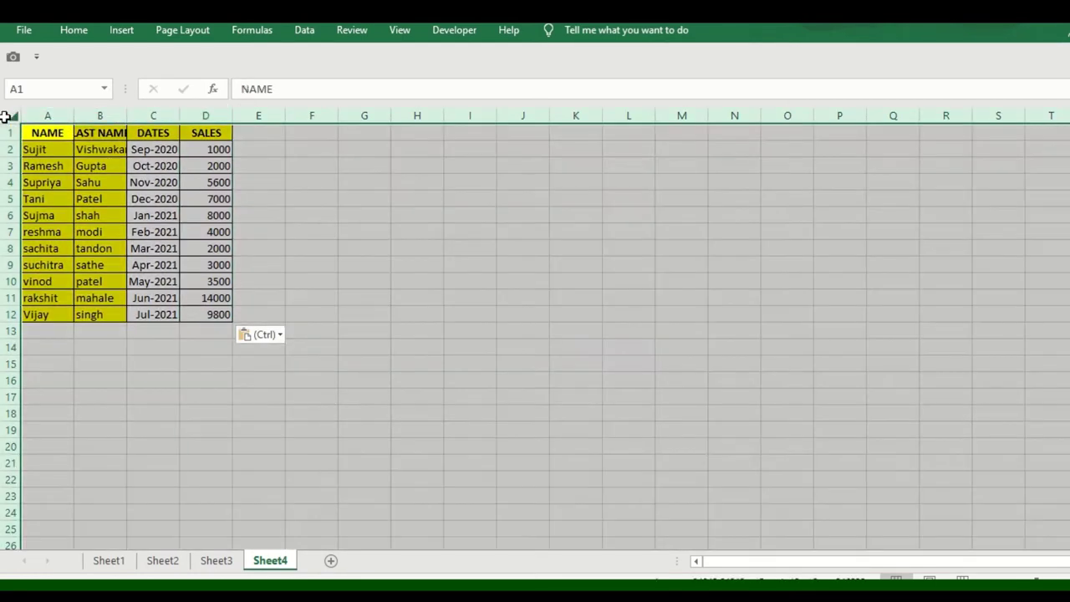
double_click(127, 107)
scroll(150, 234, up, 4)
scroll(182, 248, up, 1)
click(377, 266)
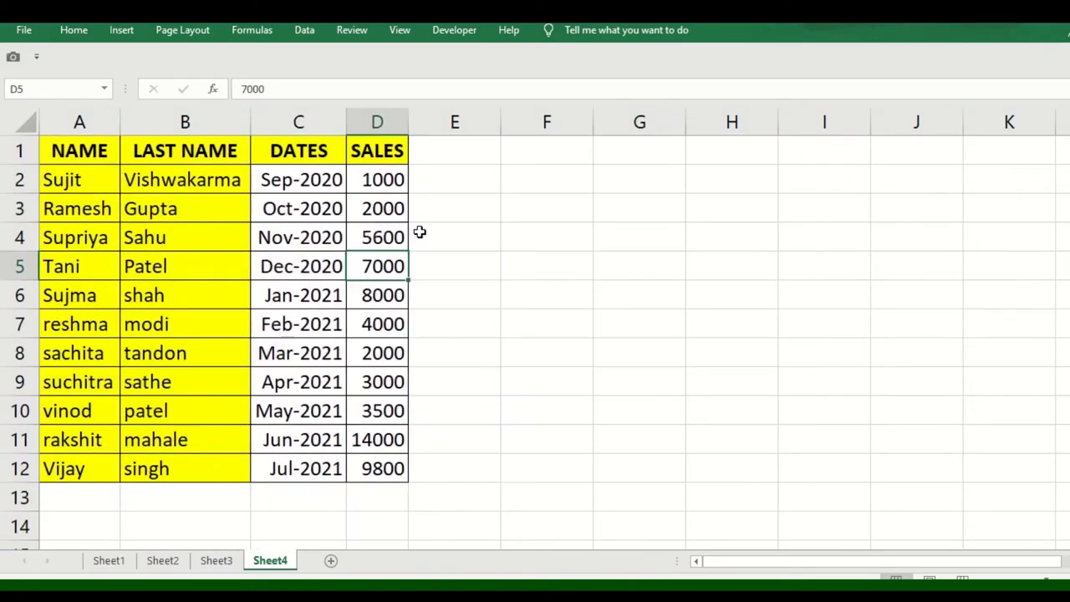
click(426, 210)
click(516, 181)
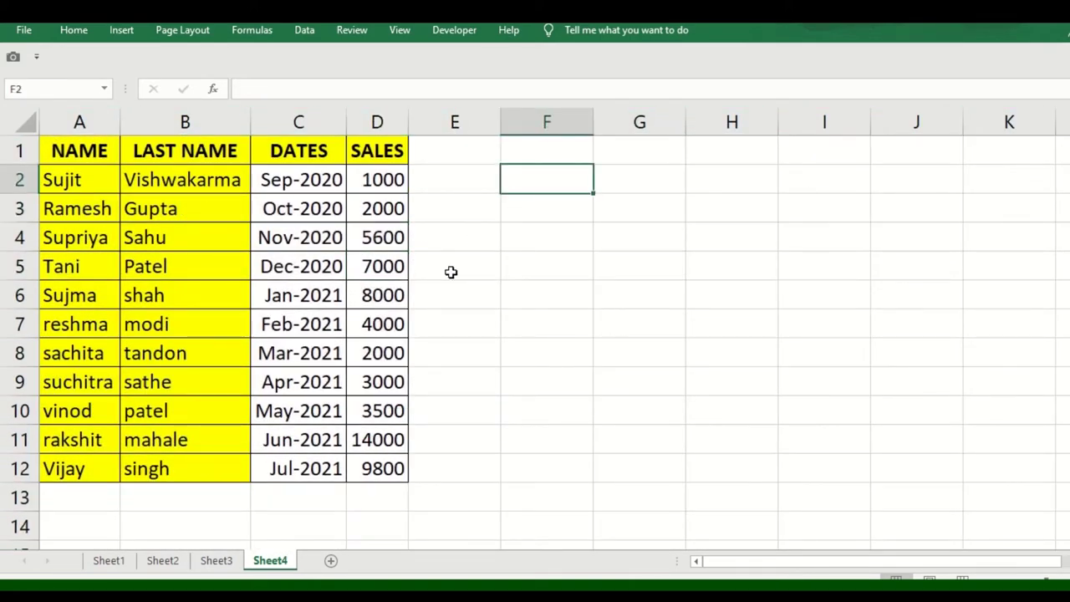
click(234, 552)
click(992, 241)
click(740, 178)
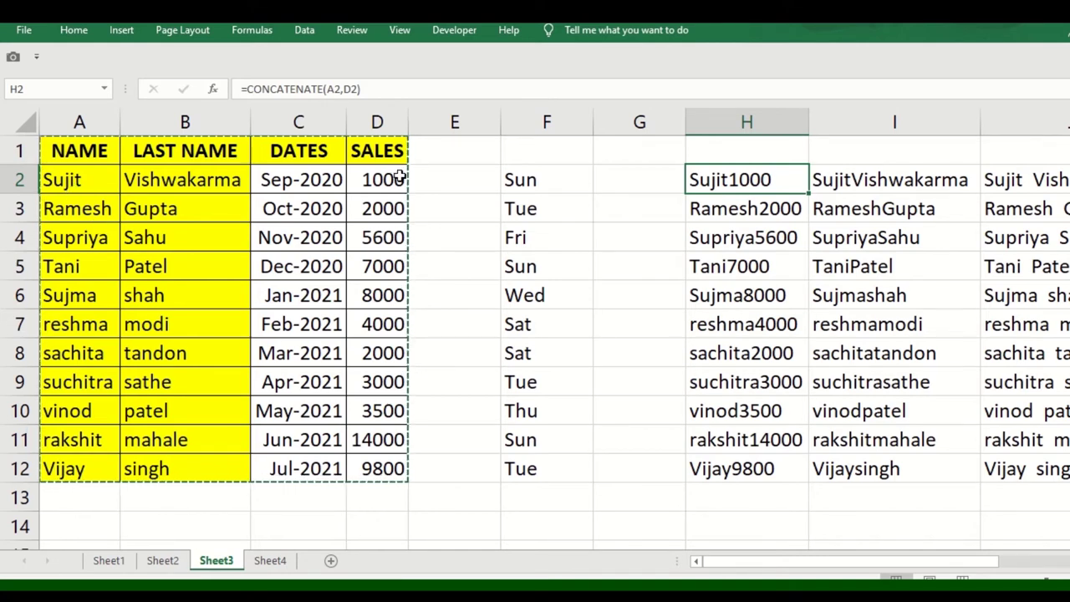
click(270, 570)
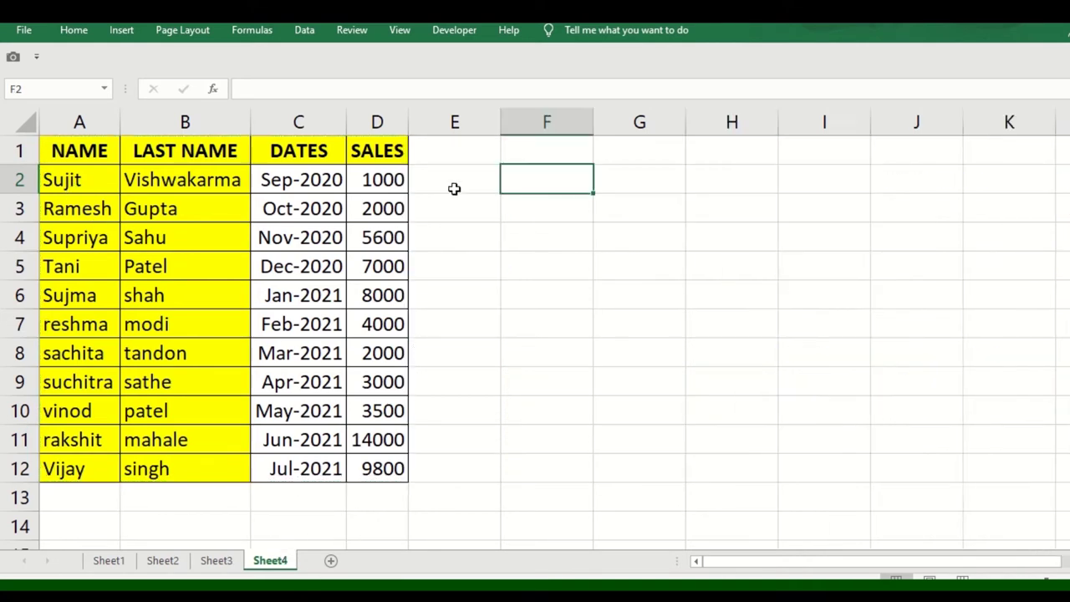
click(468, 180)
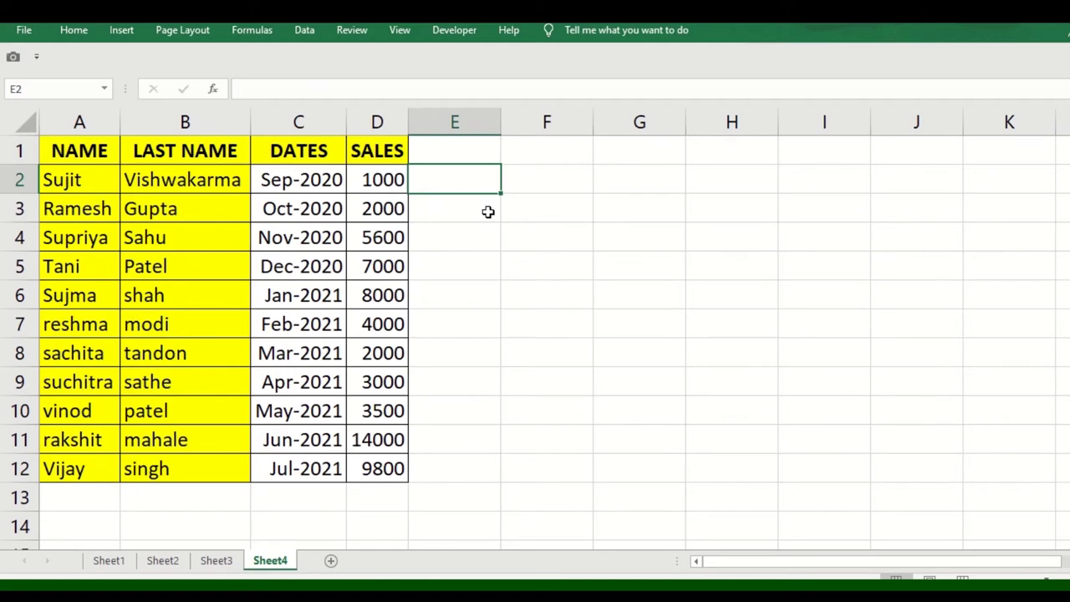
- Enter =CONCATENATE(A2,D2) in E2 so it shows Sujit1000
text(=)
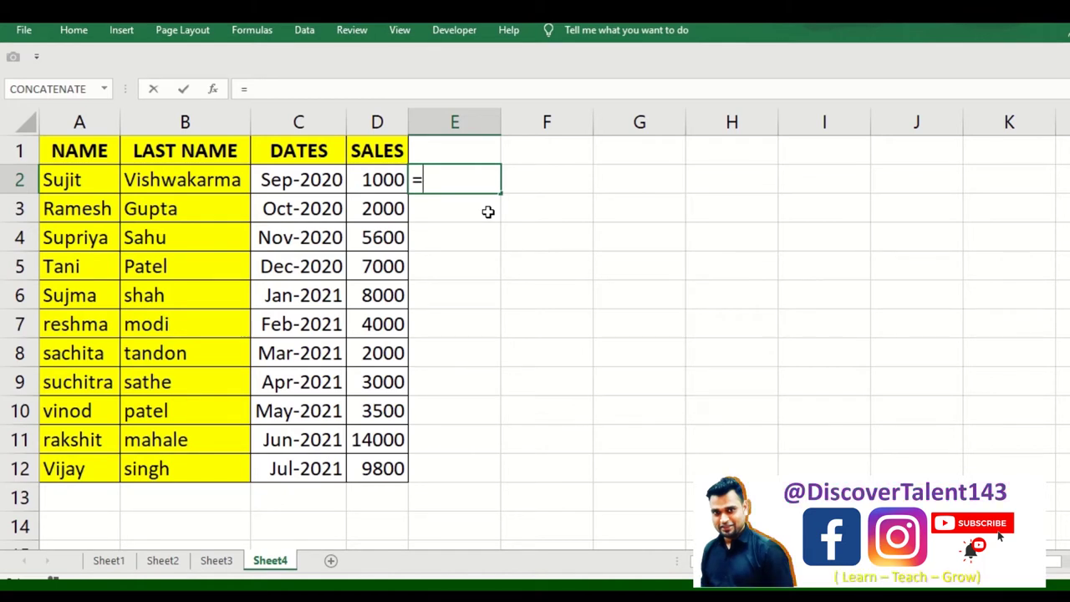
text(CON)
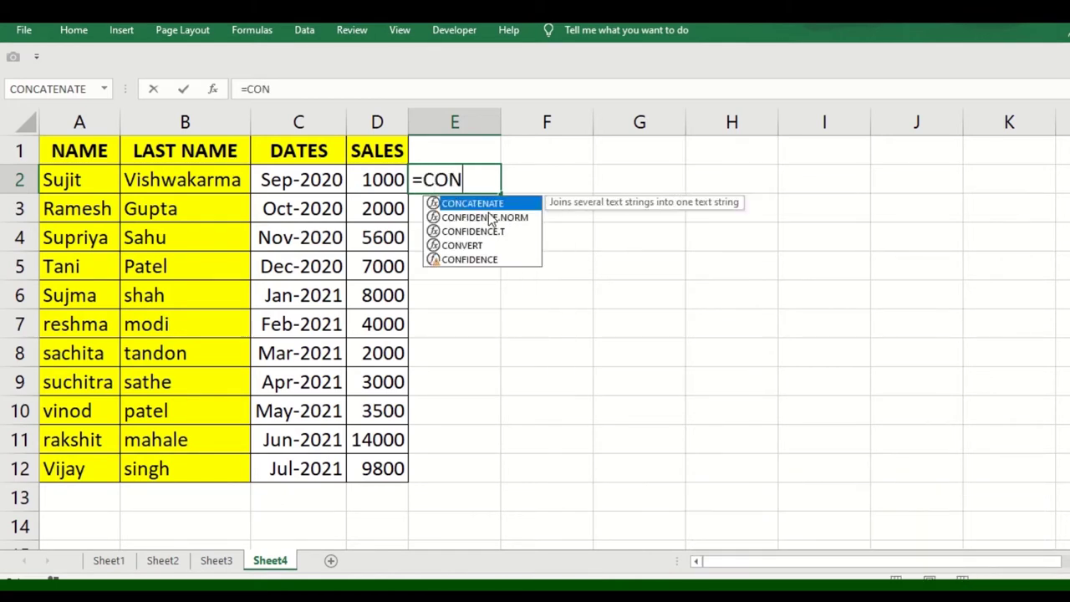
double_click(493, 203)
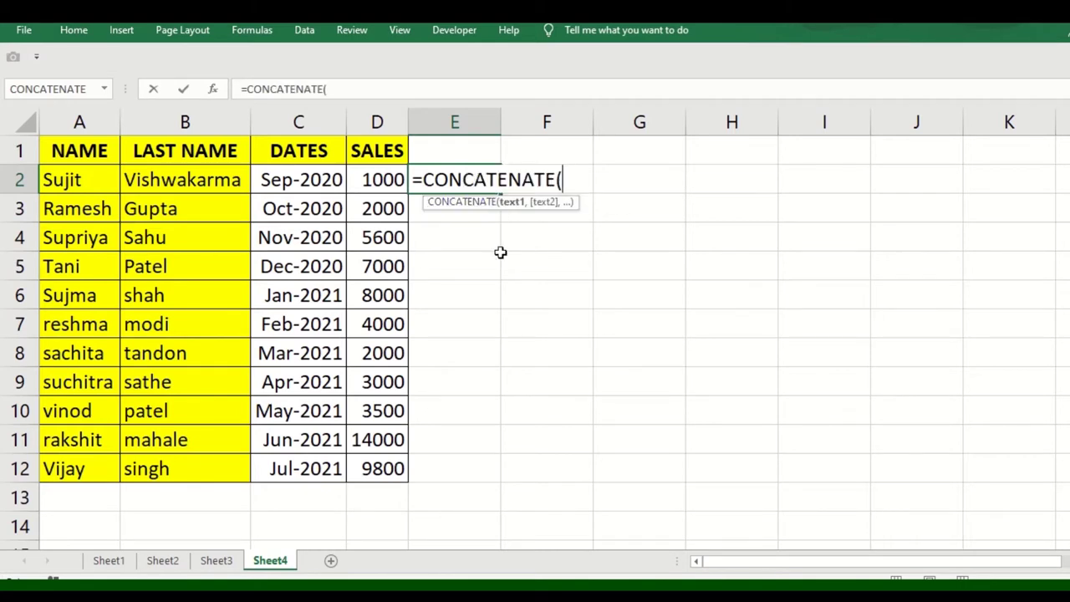
click(106, 186)
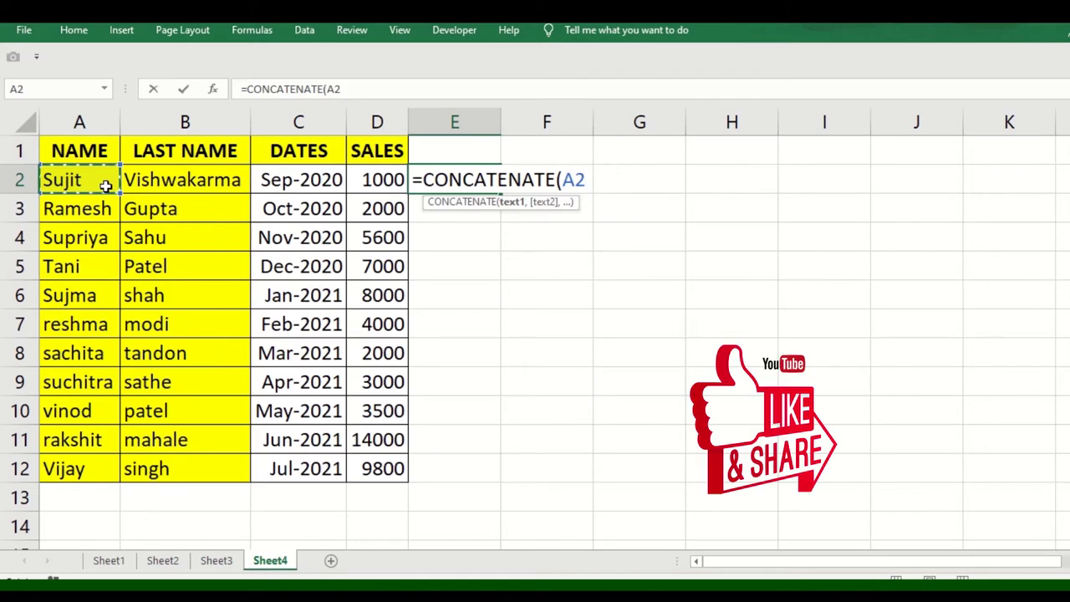
text(,)
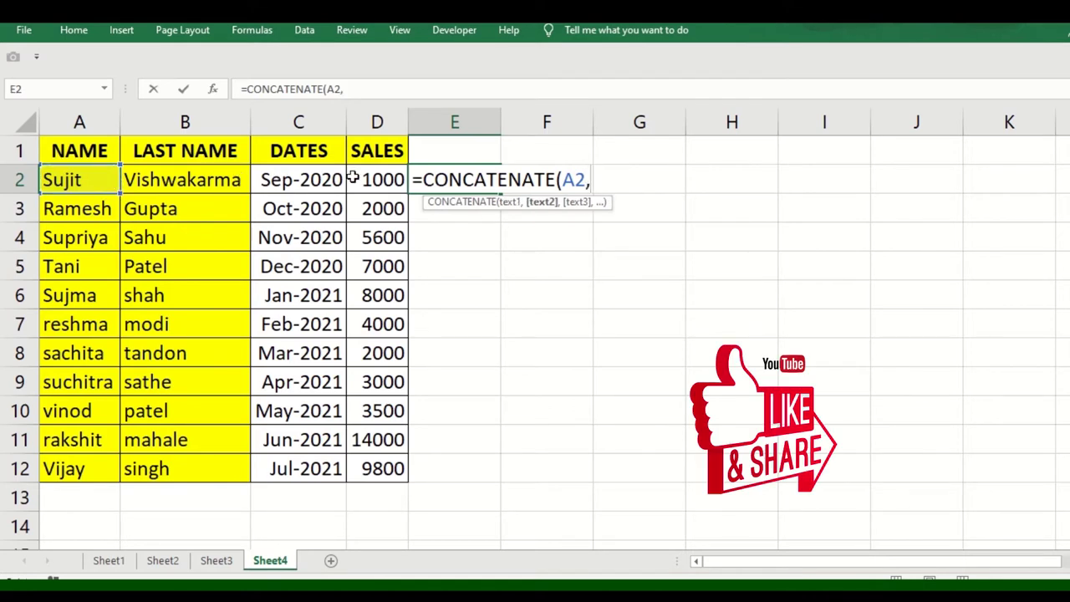
click(393, 182)
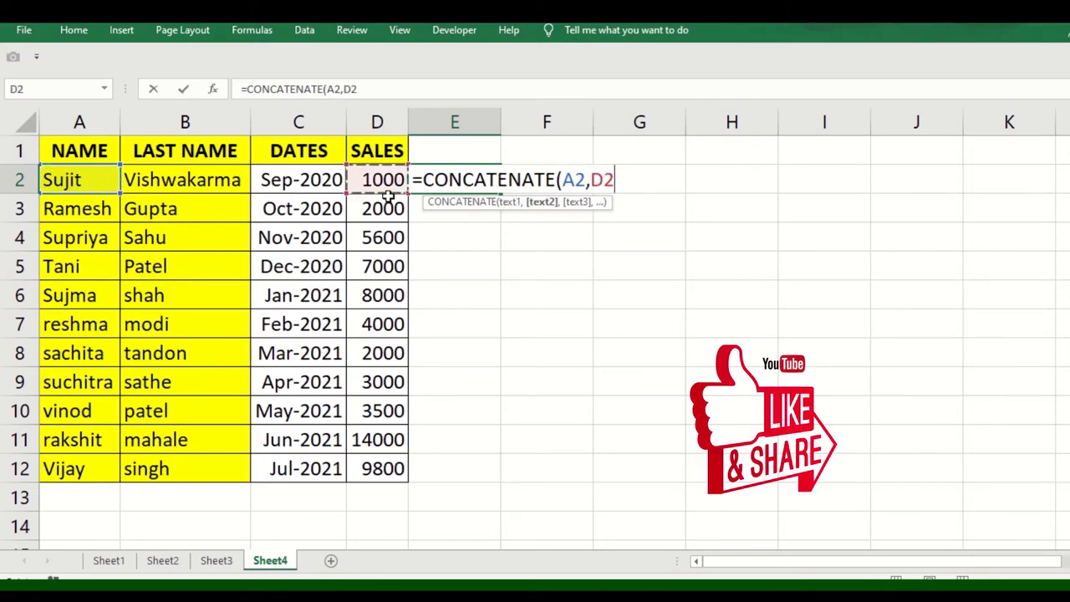
text())
key(Return)
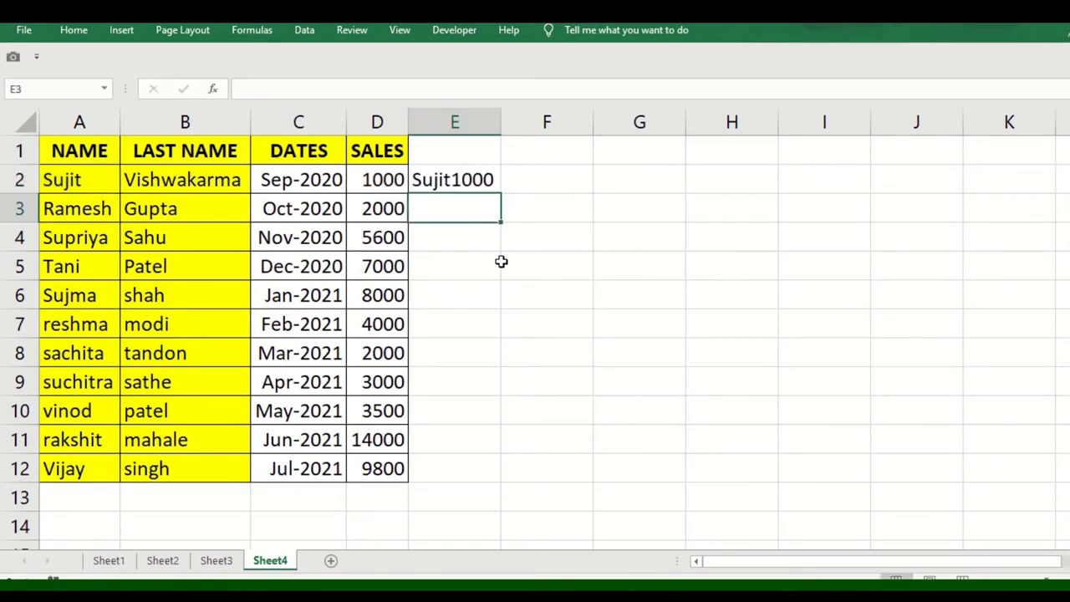
text(=)
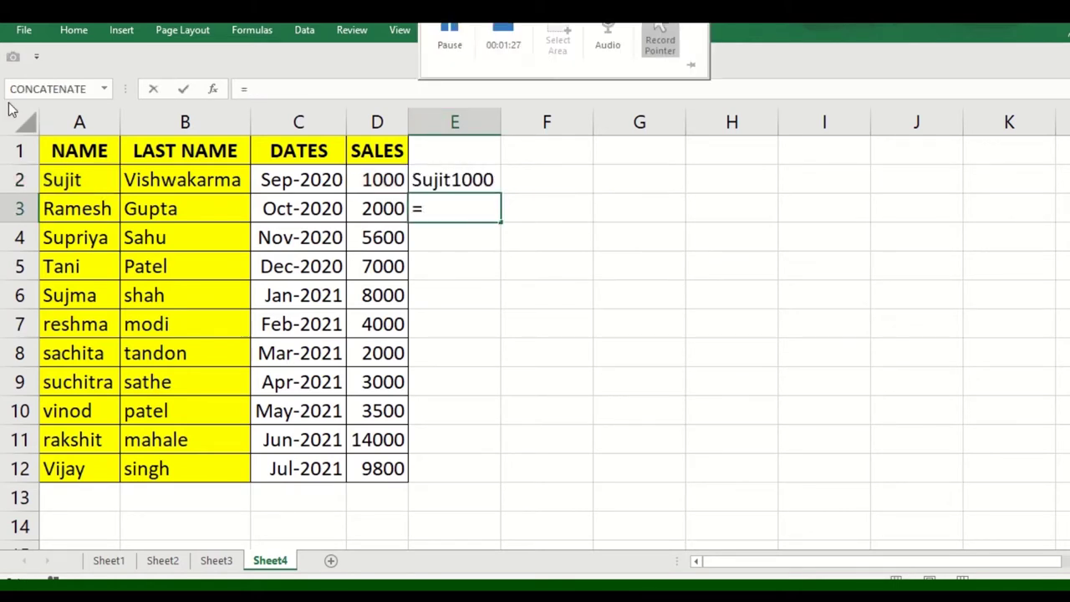
- Use the CONCATENATE arguments form with Text1 A3 and Text2 D3 to fill E3
click(35, 94)
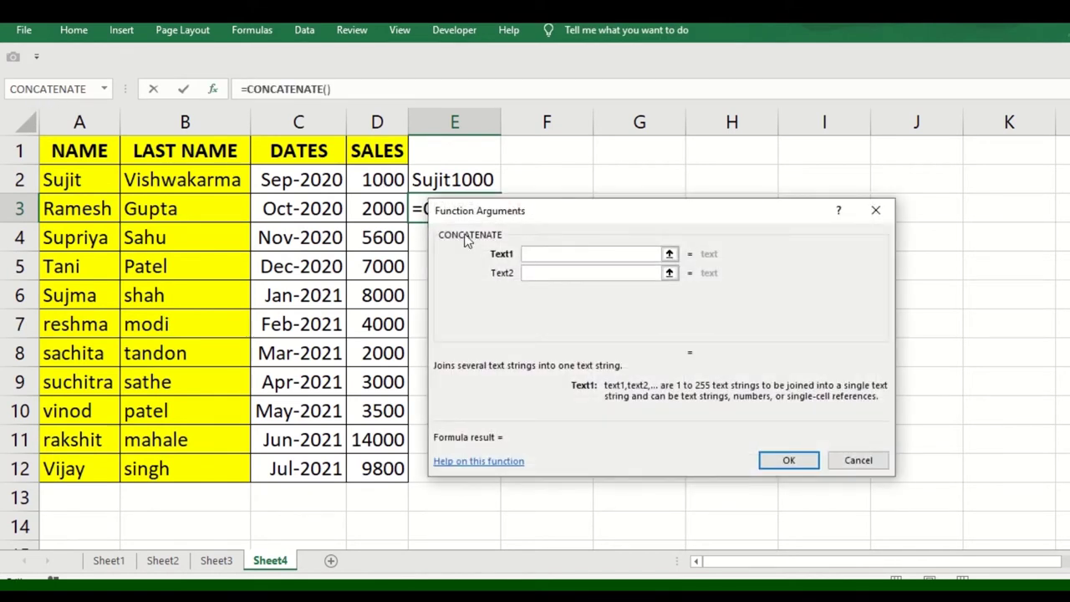
click(83, 207)
click(535, 273)
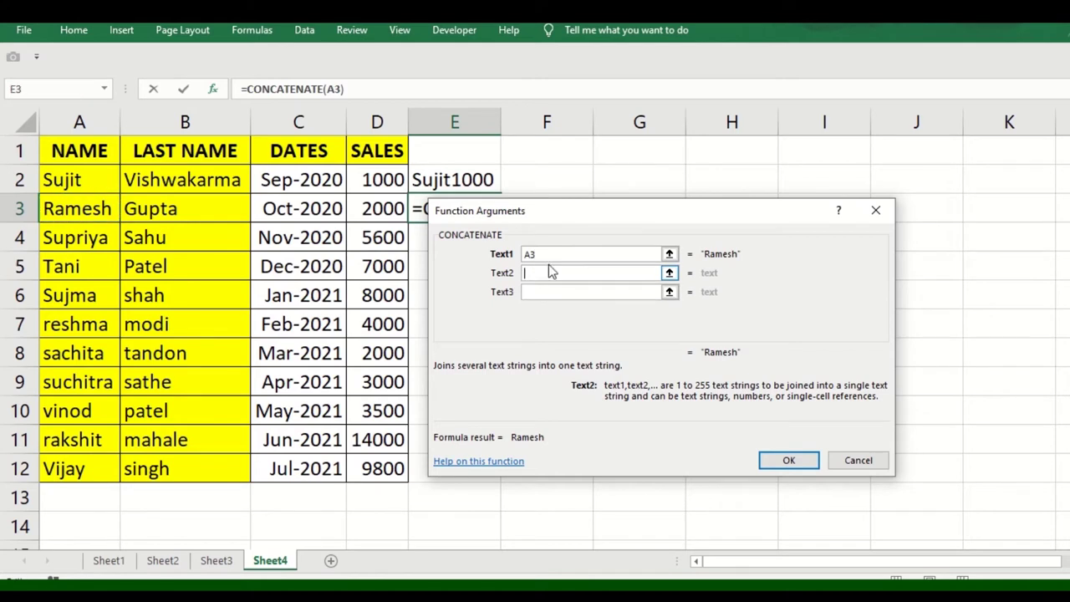
drag(565, 211, 685, 228)
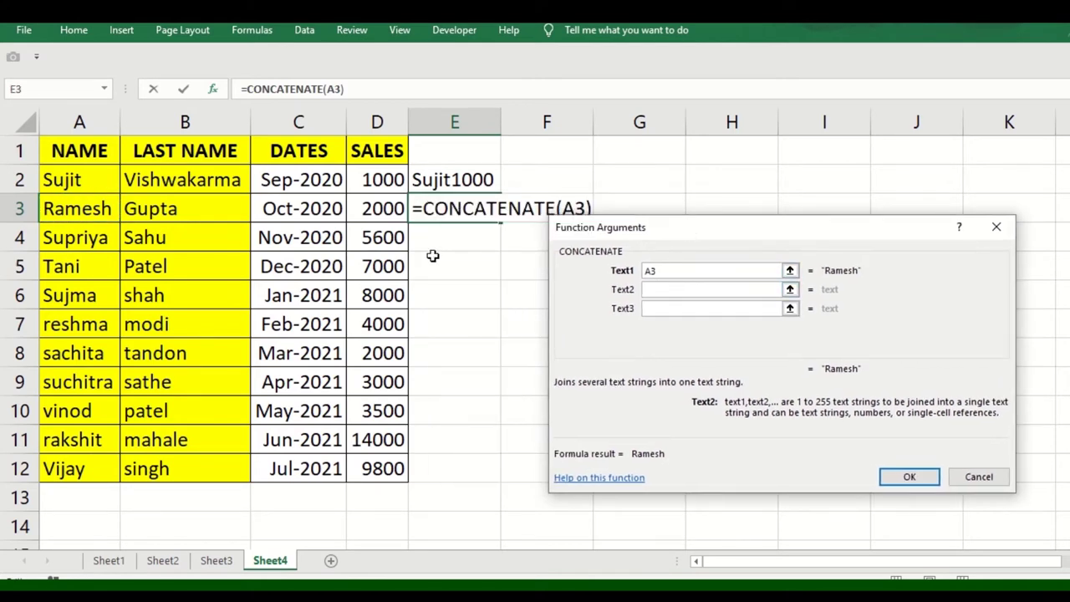
click(368, 208)
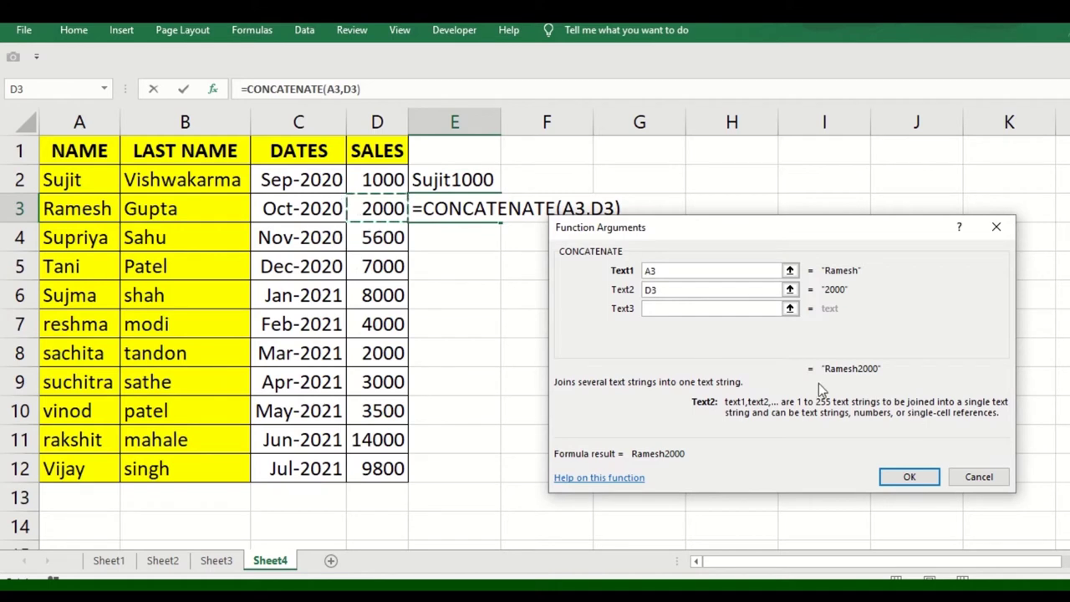
click(909, 476)
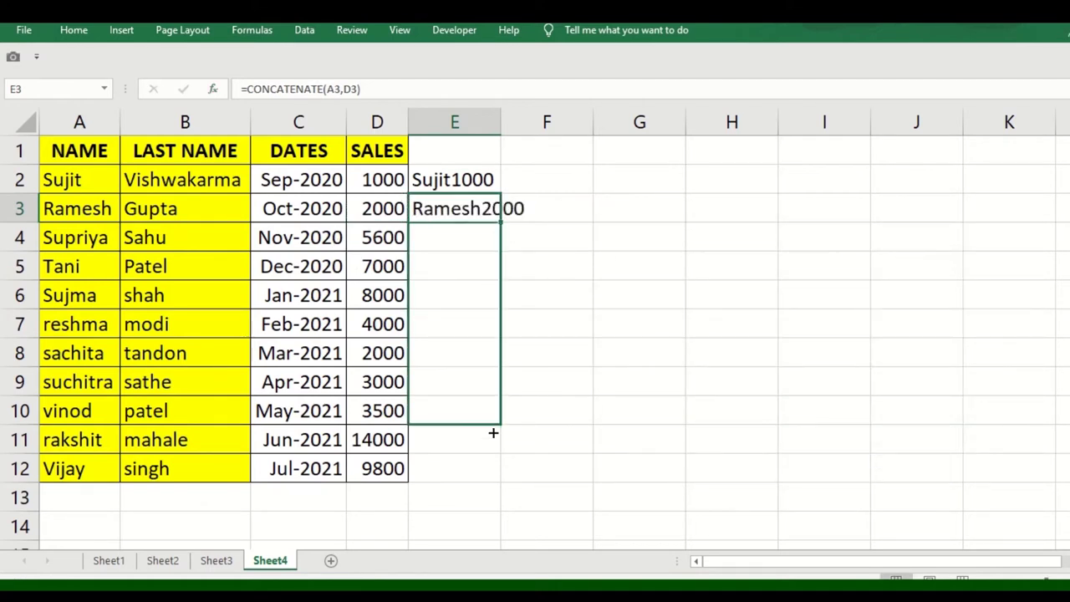
- Fill the E3 joining formula down to E12 and autofit column E
drag(501, 220, 492, 477)
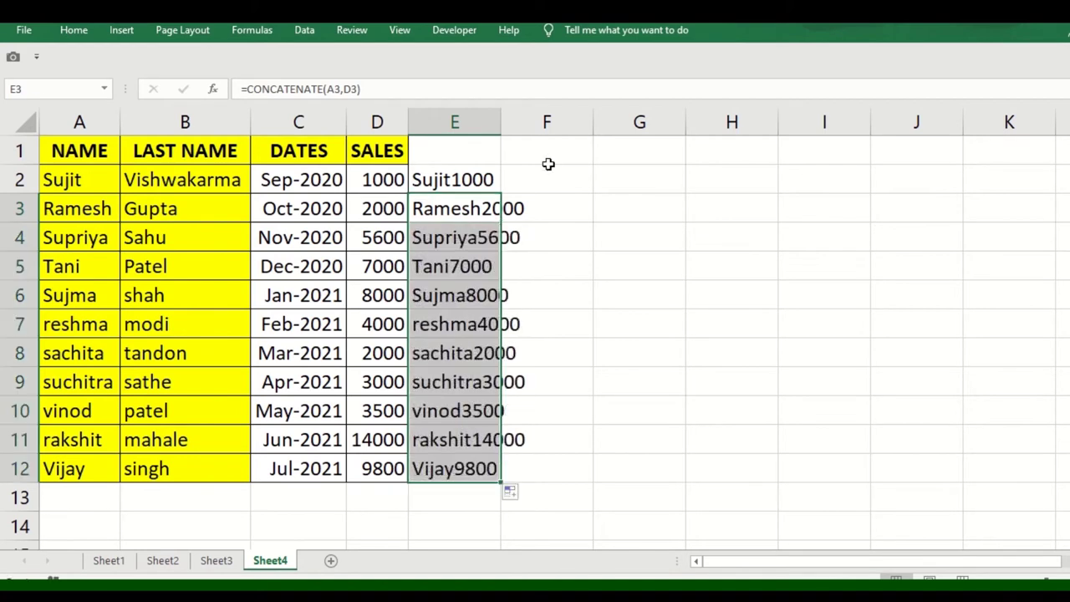
double_click(496, 125)
click(511, 239)
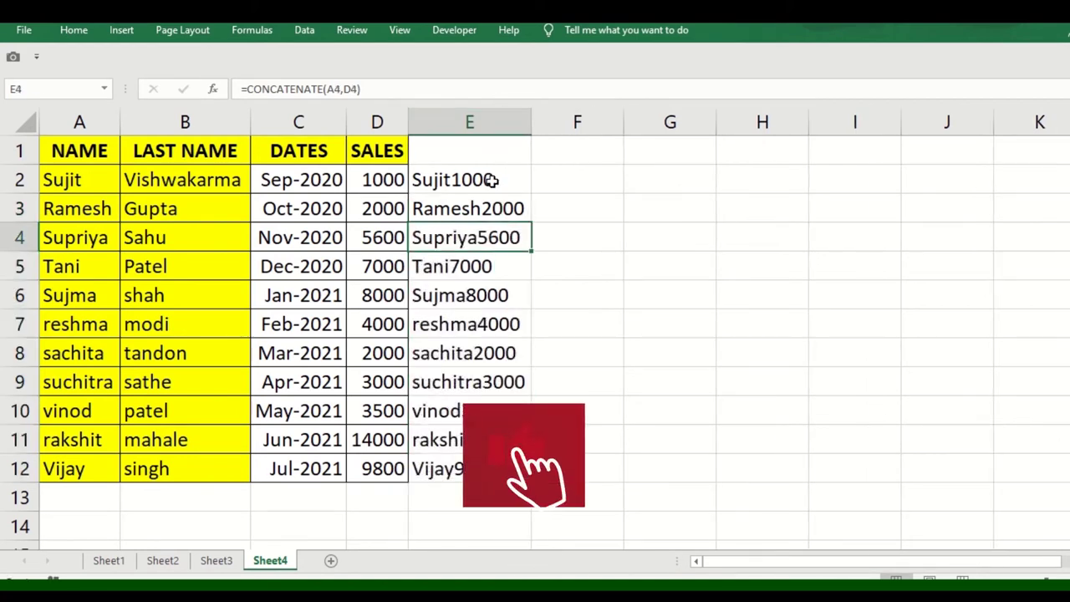
click(489, 122)
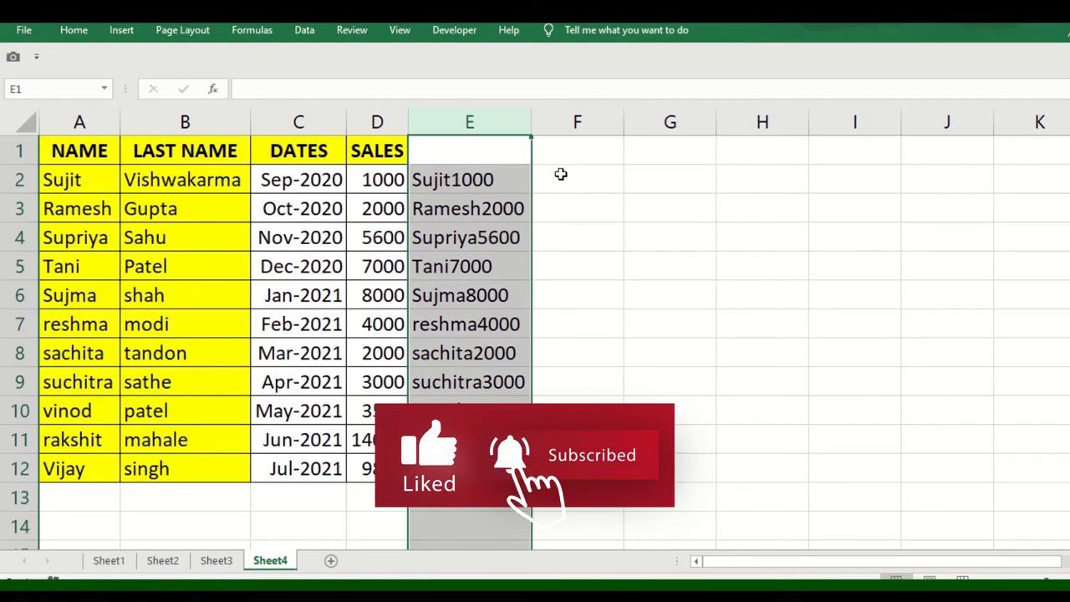
click(559, 200)
click(559, 177)
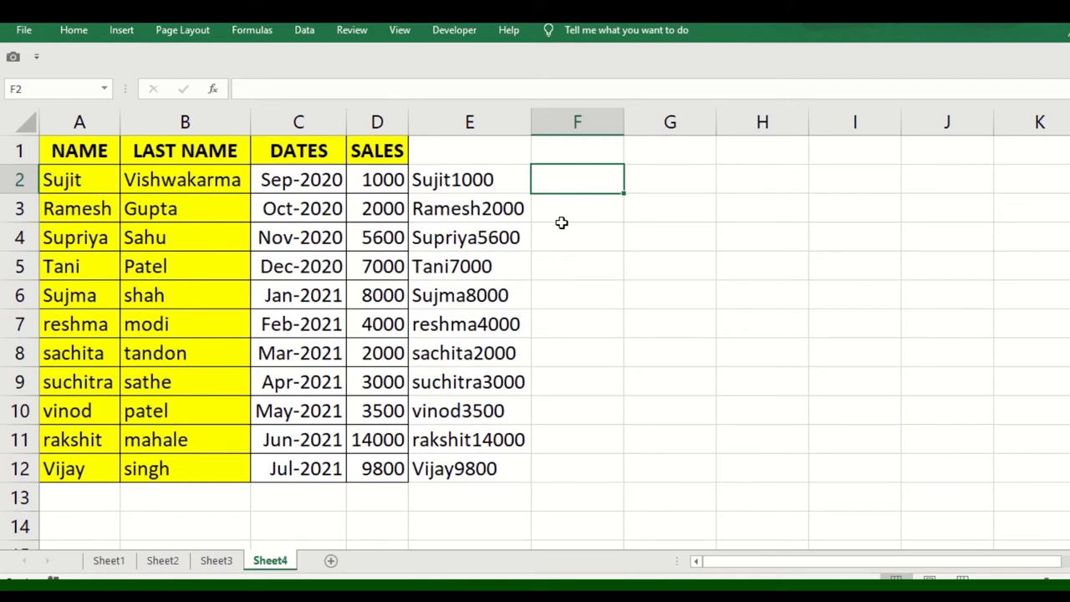
- Enter =CONCATENATE(A2,B2) in F2 to join the first and last names
text(=)
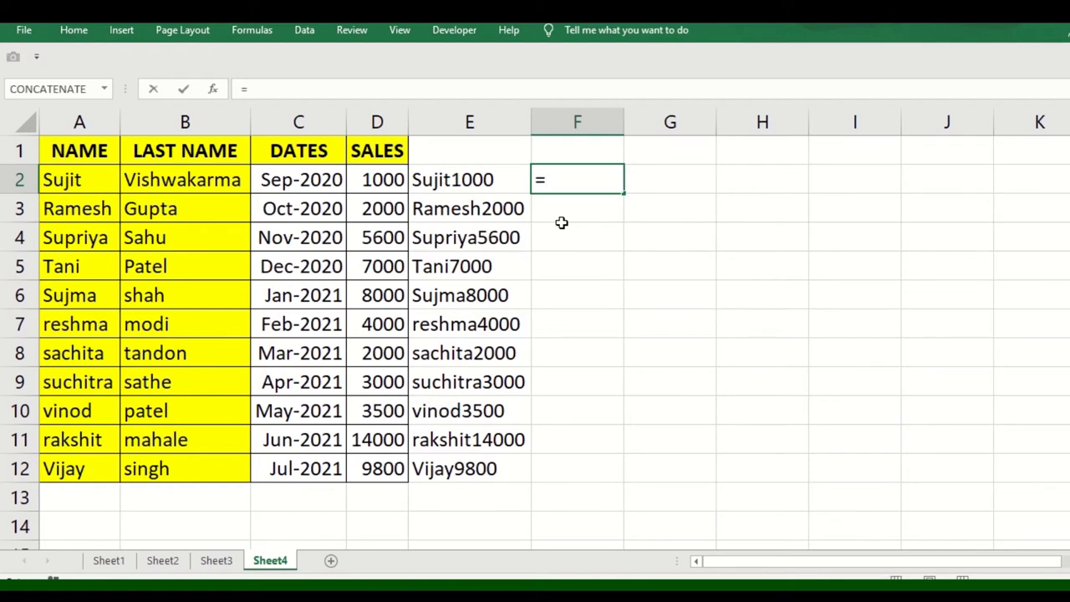
text(CON)
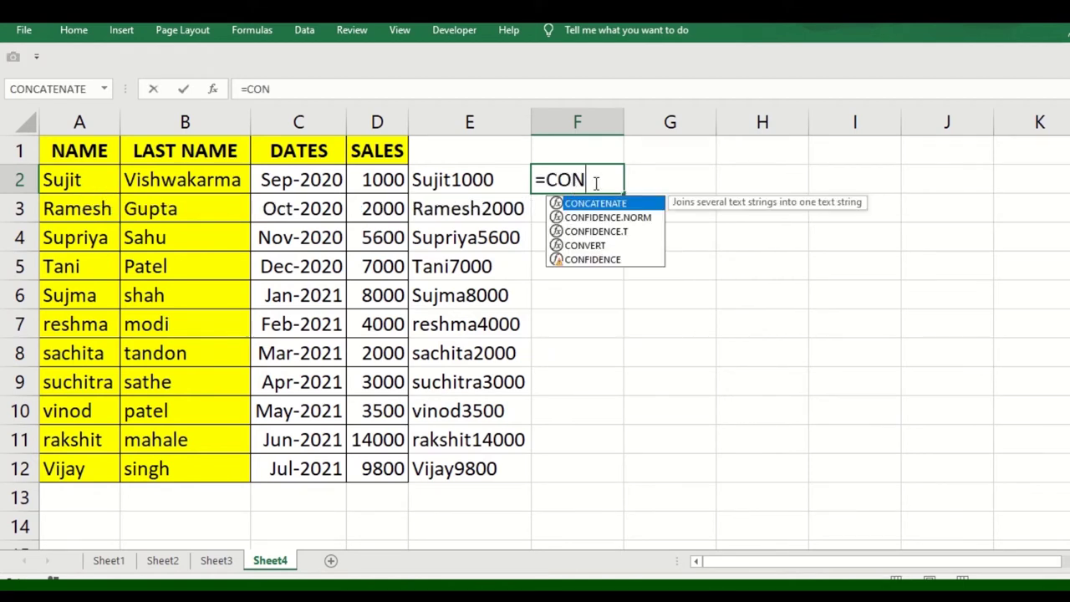
double_click(600, 204)
click(105, 174)
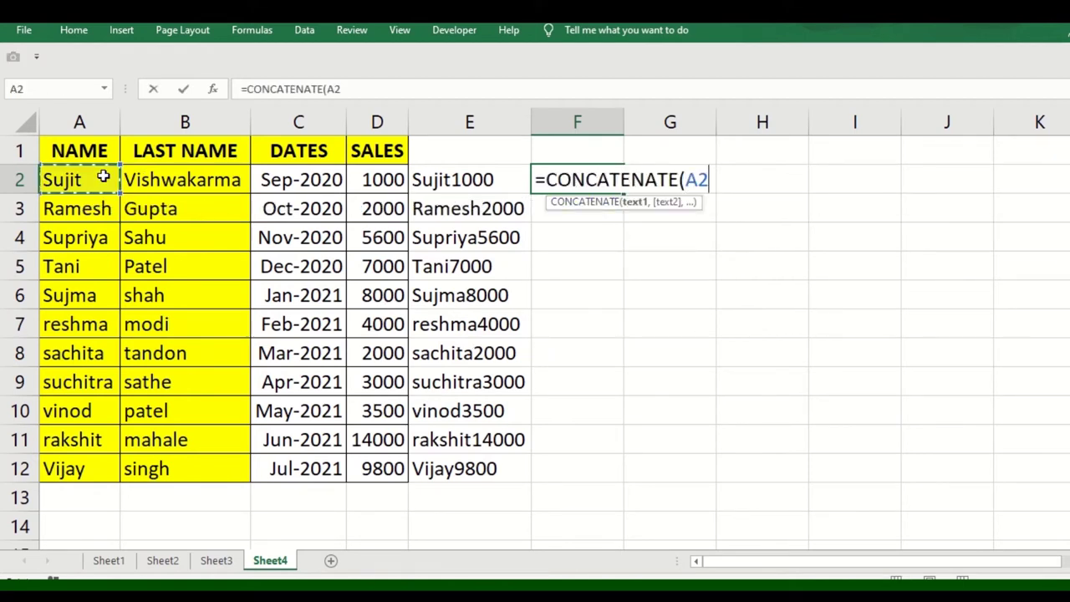
text(,)
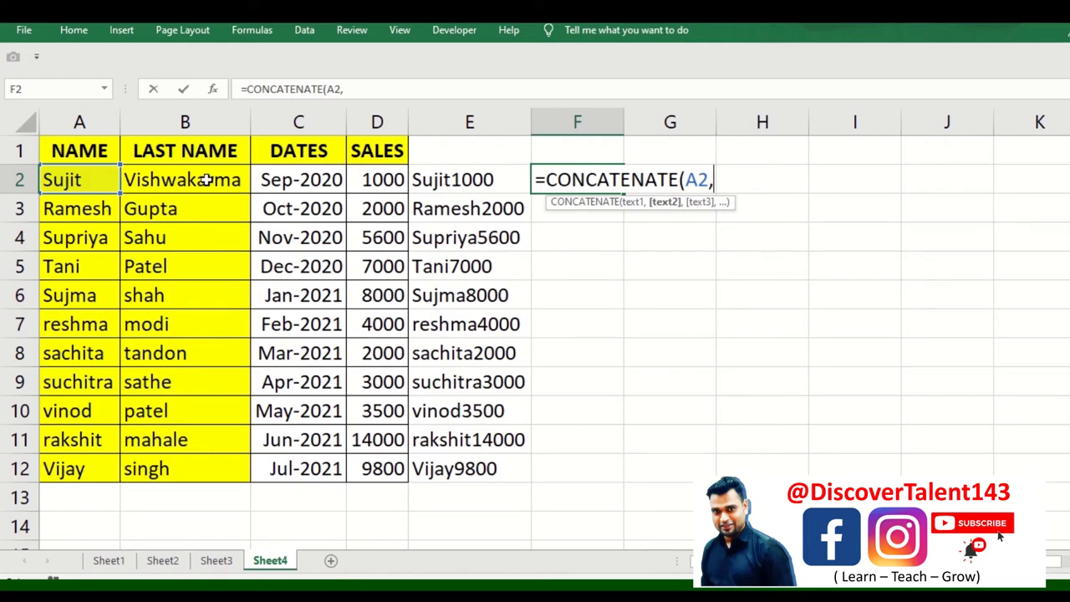
click(205, 180)
text())
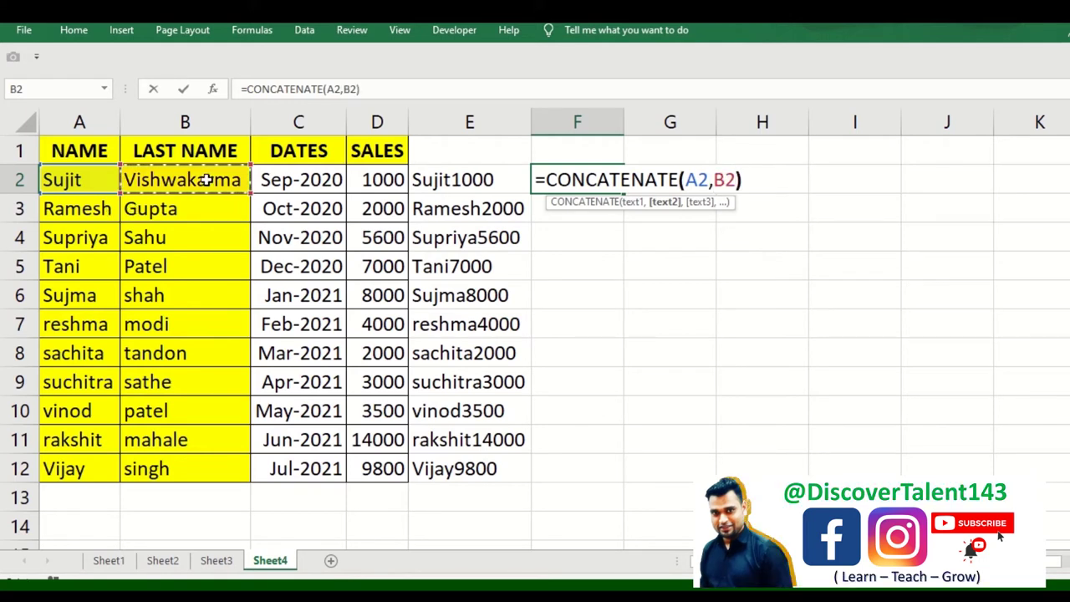
key(Return)
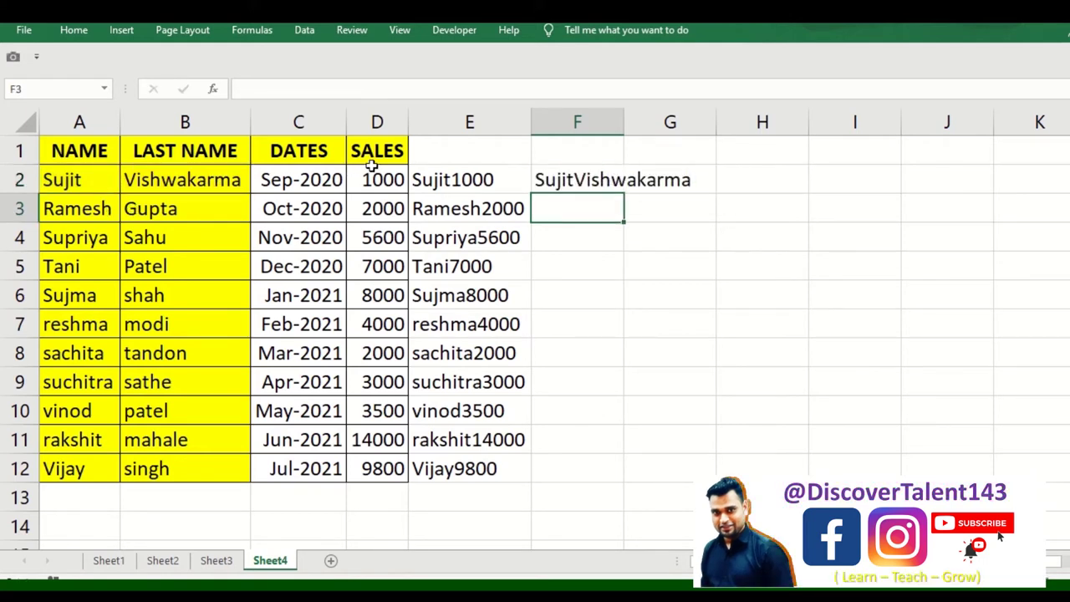
- Fill the F2 formula down to F12 and widen column F to fit the names
key(Up)
drag(624, 193, 628, 468)
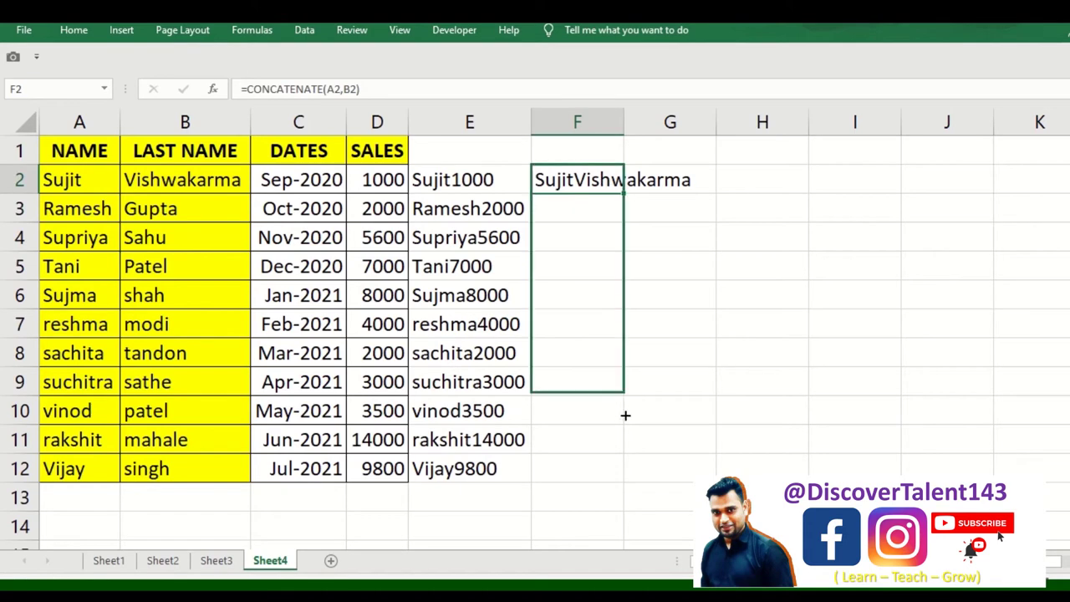
double_click(623, 122)
drag(595, 187, 595, 266)
click(595, 187)
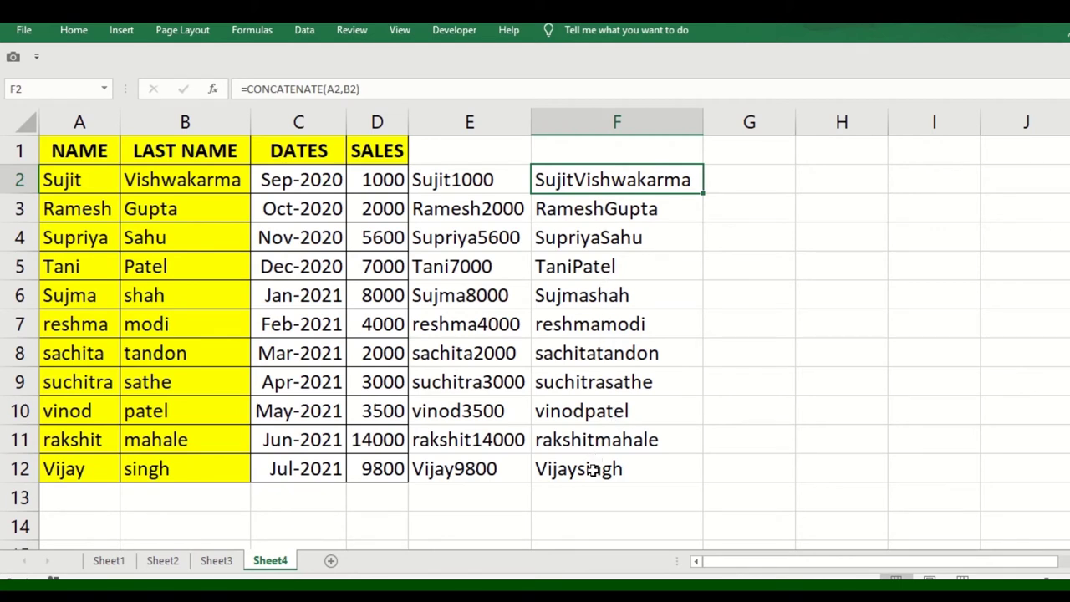
click(738, 178)
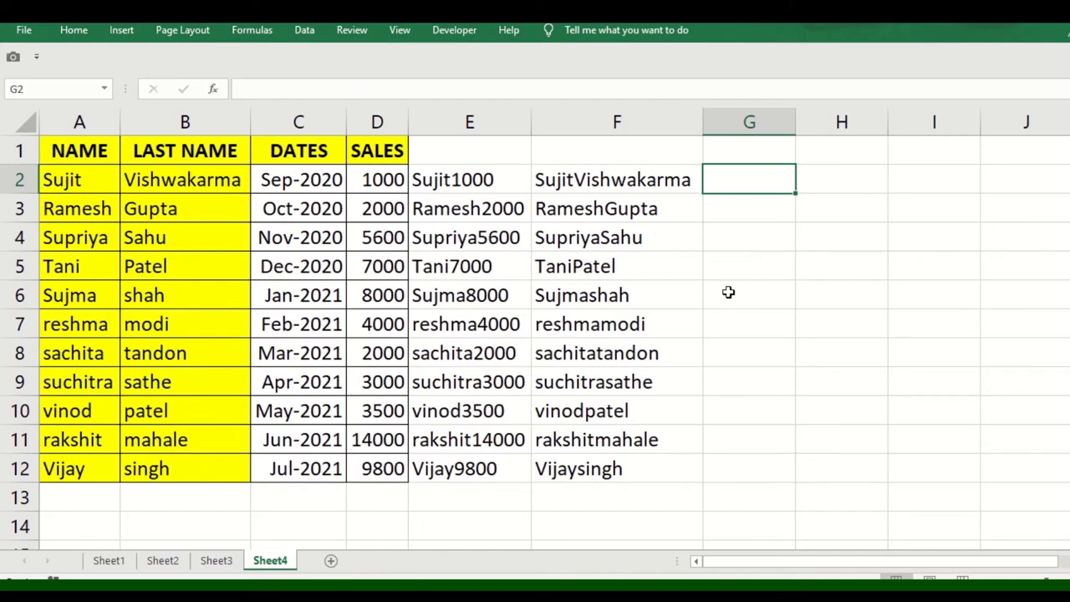
- Enter =CONCATENATE(A2," ",B2) in G2 to join the names with a space
text(=)
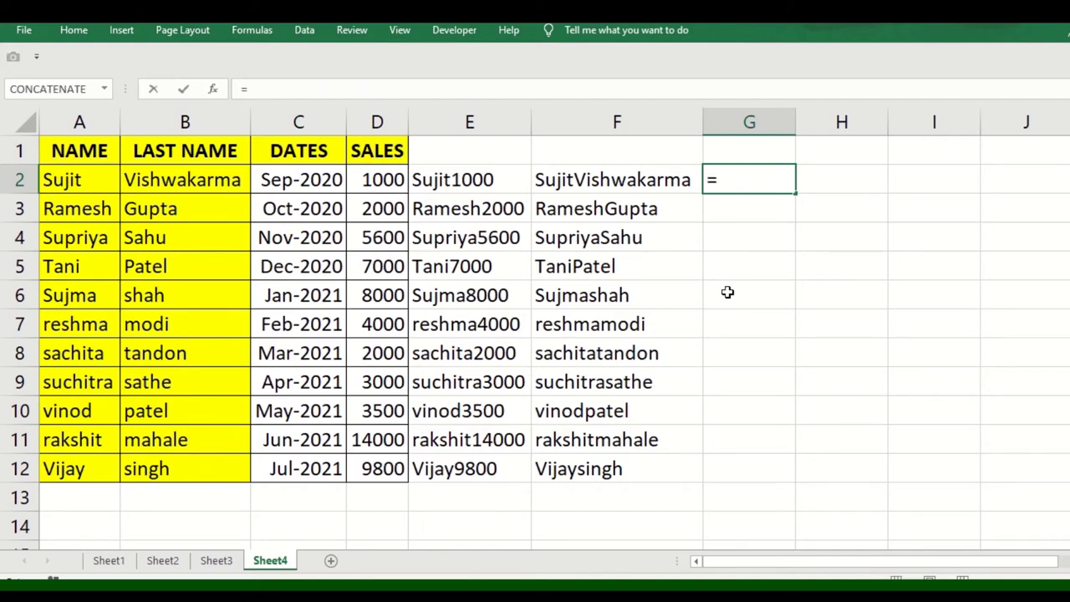
text(C)
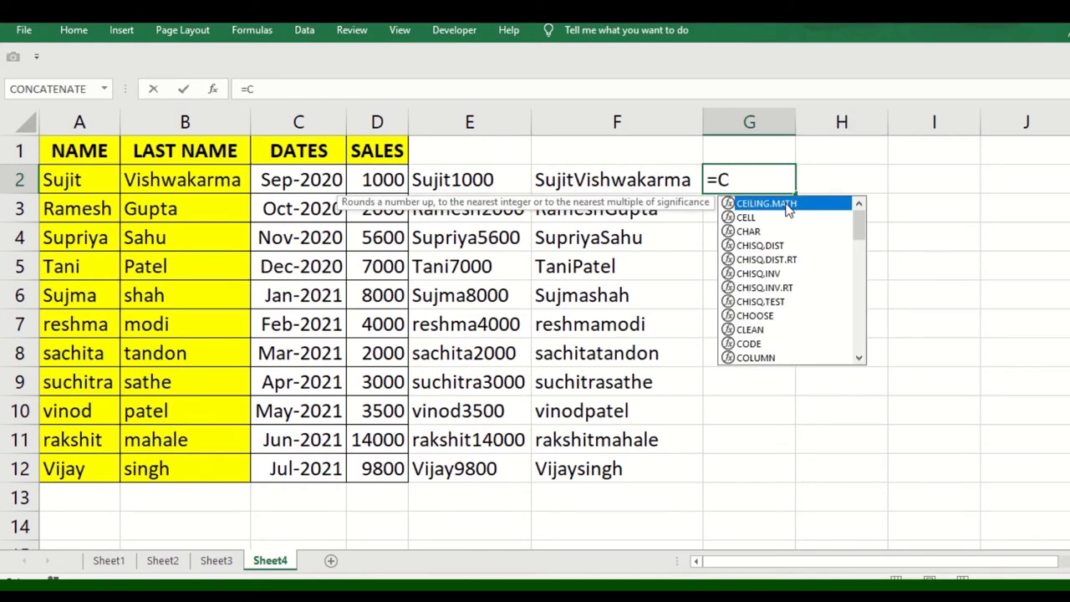
double_click(781, 204)
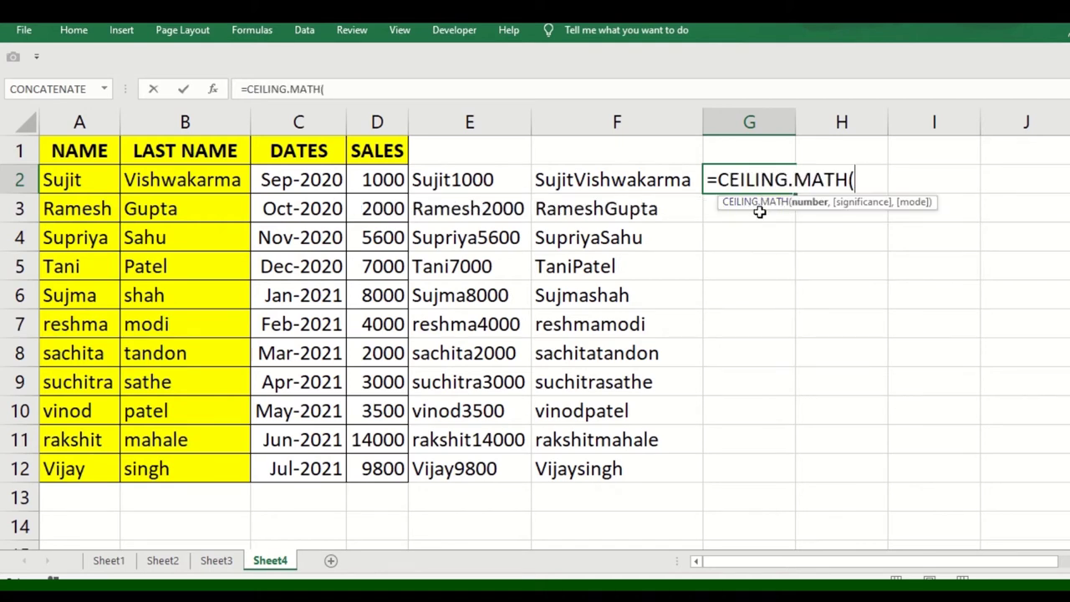
key(Escape)
text(=)
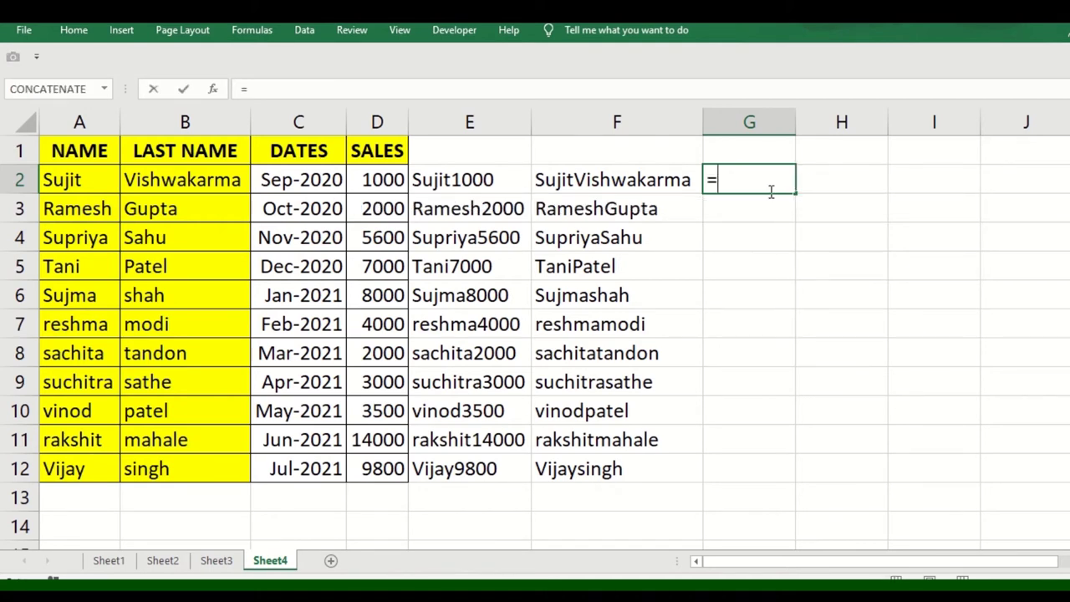
text(CON)
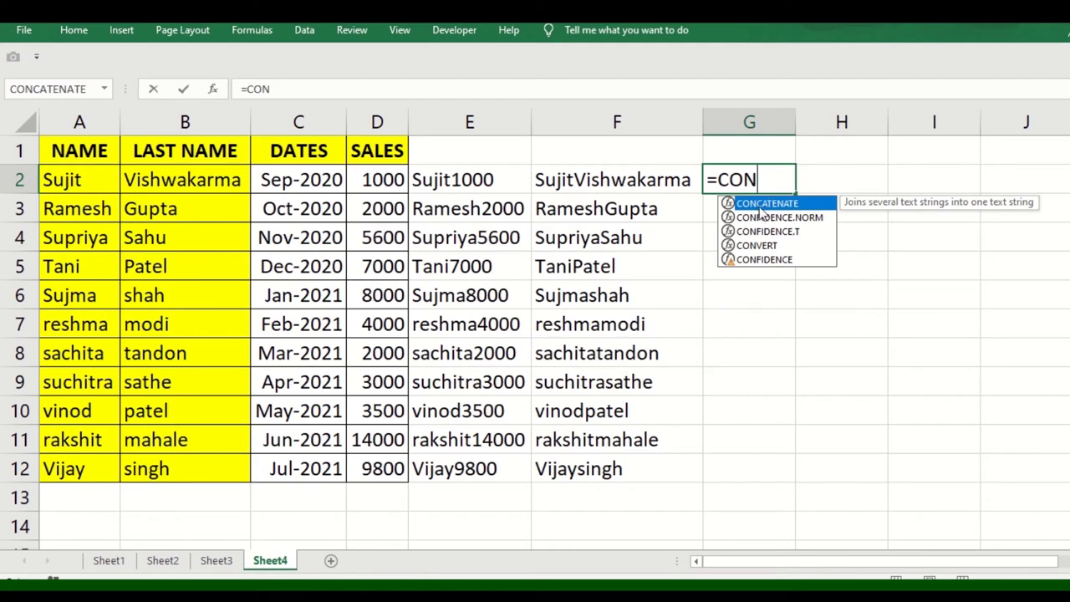
key(Tab)
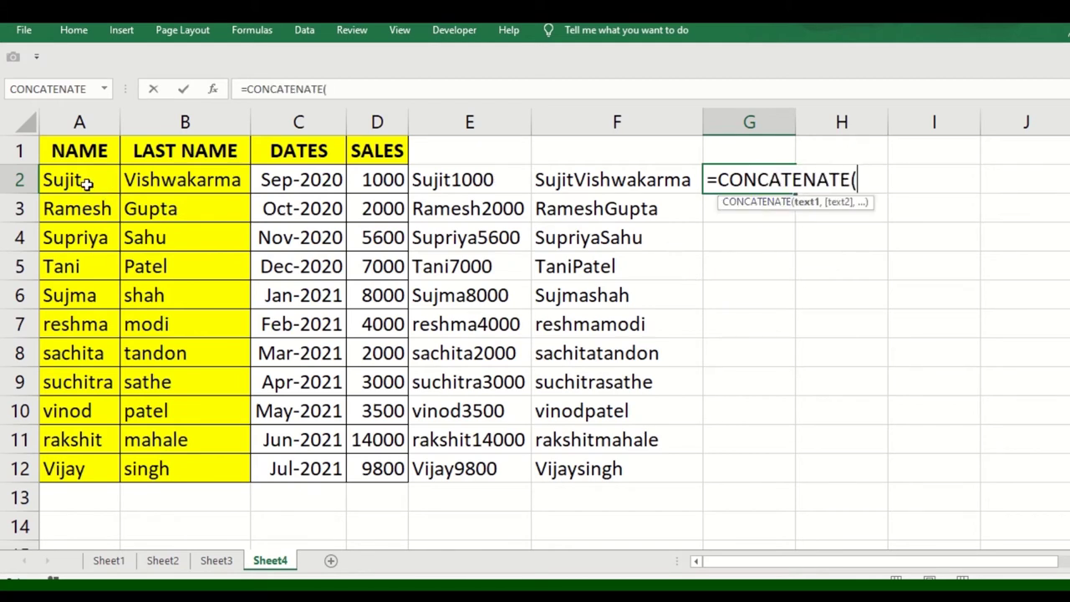
click(85, 182)
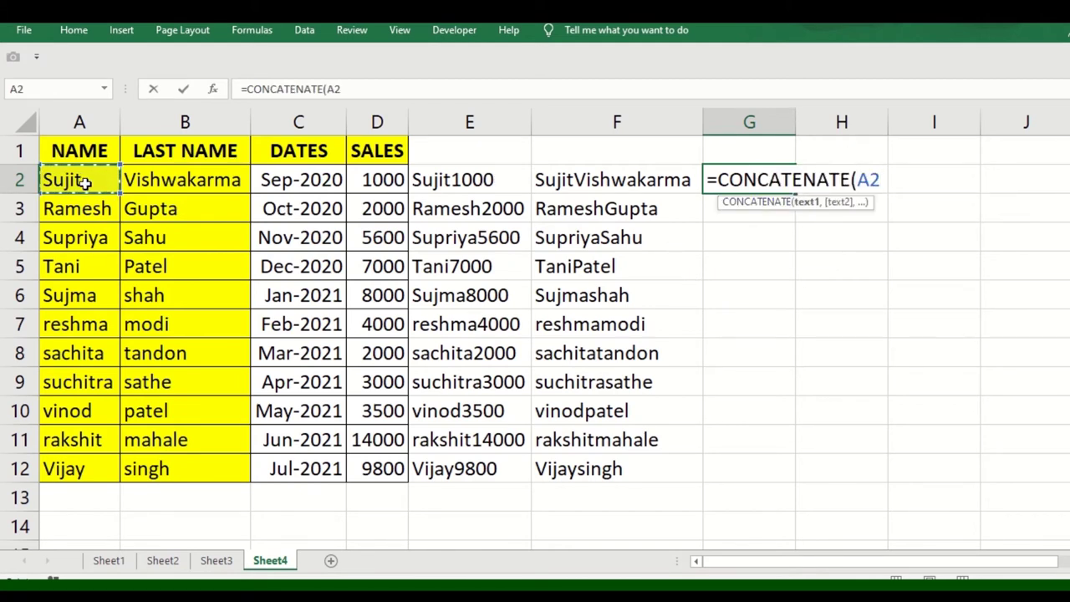
text(,)
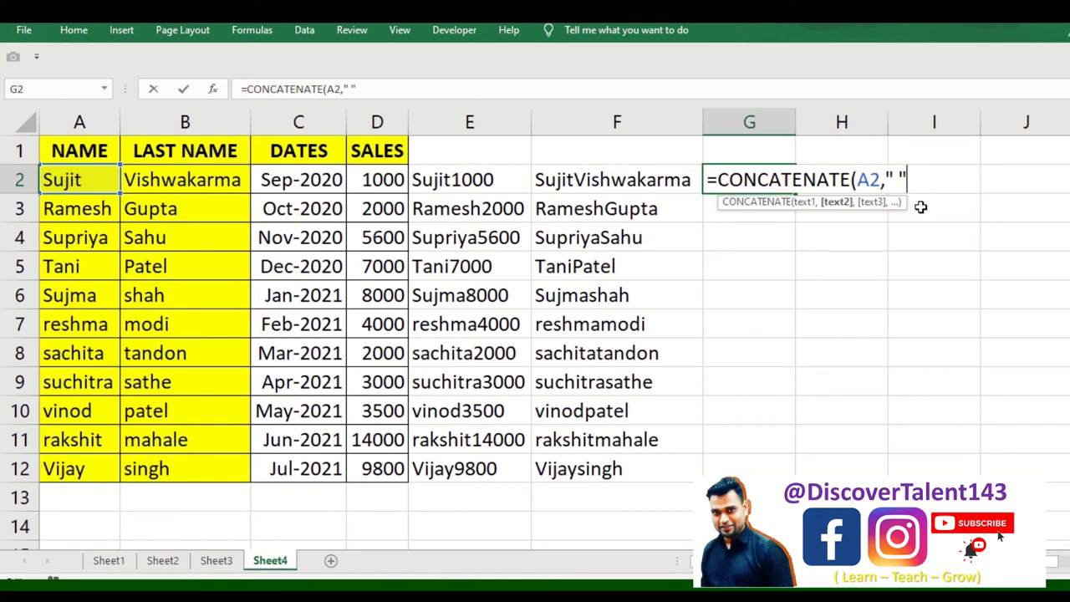
text(,)
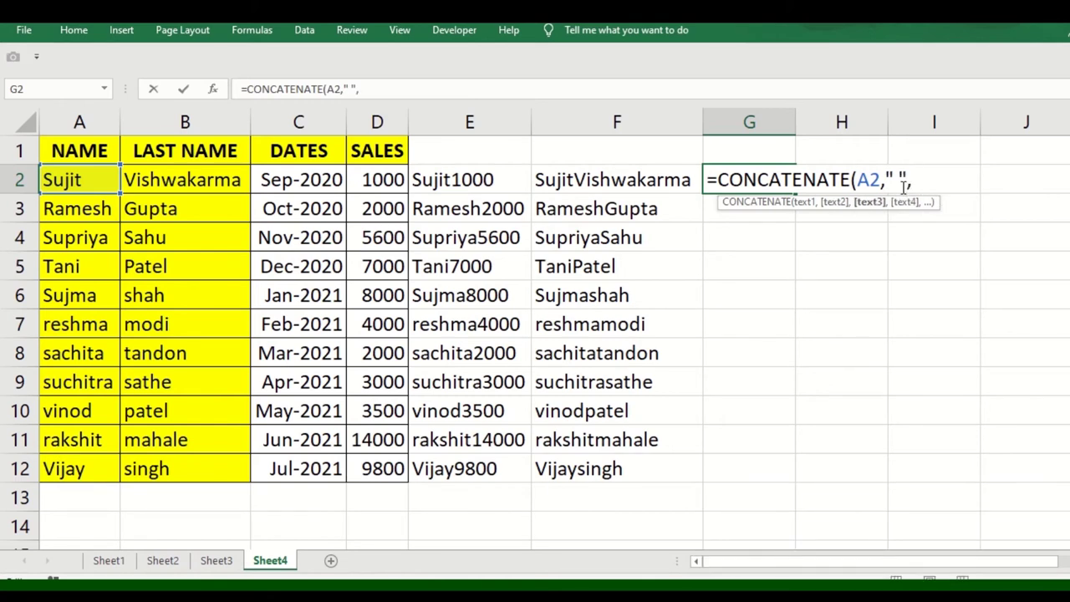
click(178, 177)
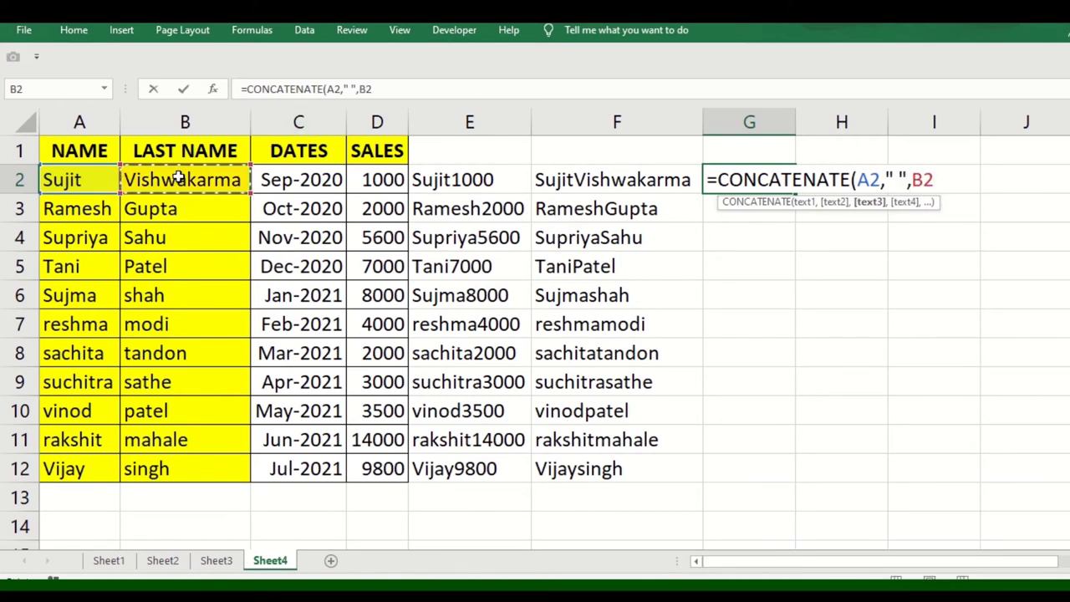
text())
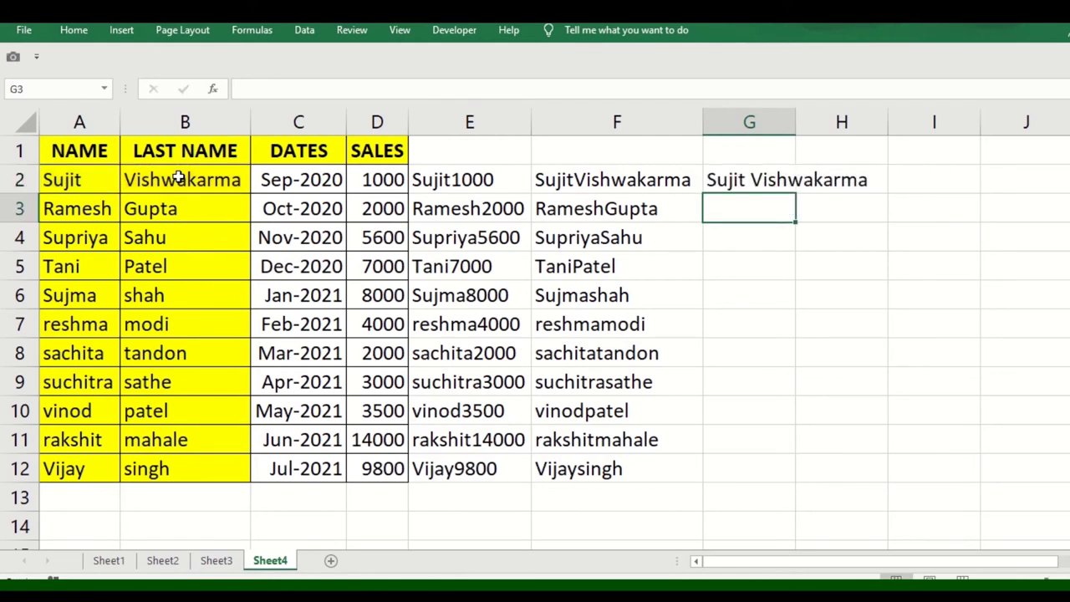
- Fill the G2 formula down to G12 and widen column G to fit the full names
click(739, 173)
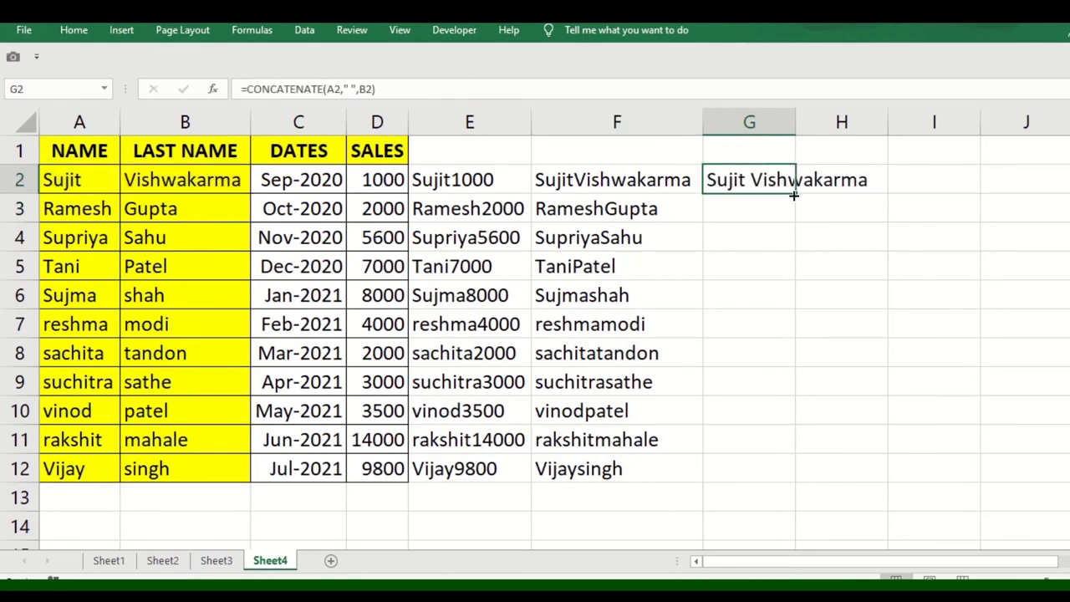
drag(793, 194, 798, 483)
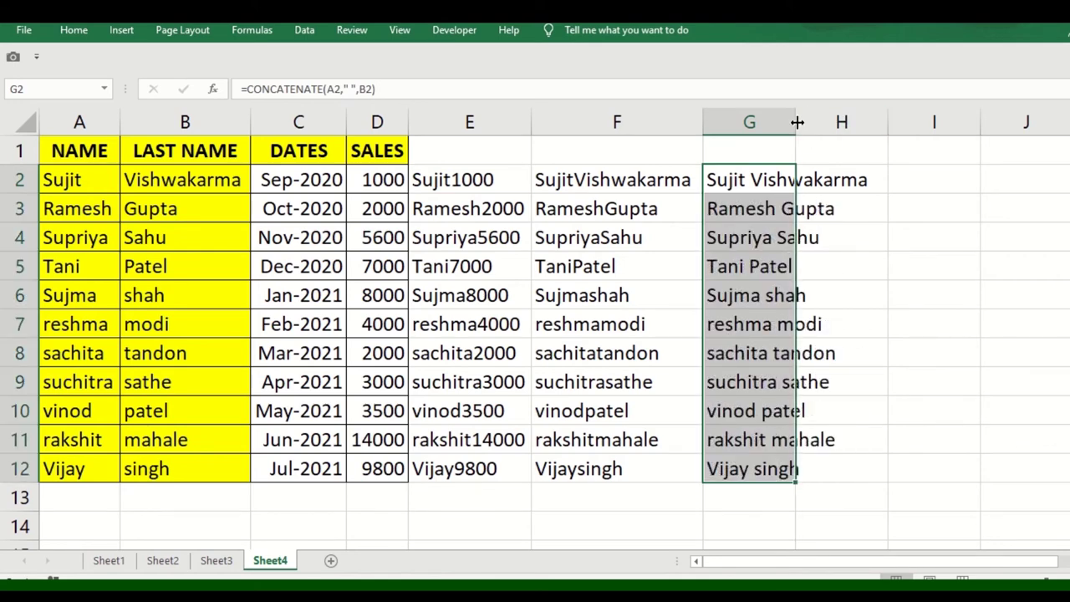
drag(798, 122, 880, 122)
click(800, 231)
click(771, 176)
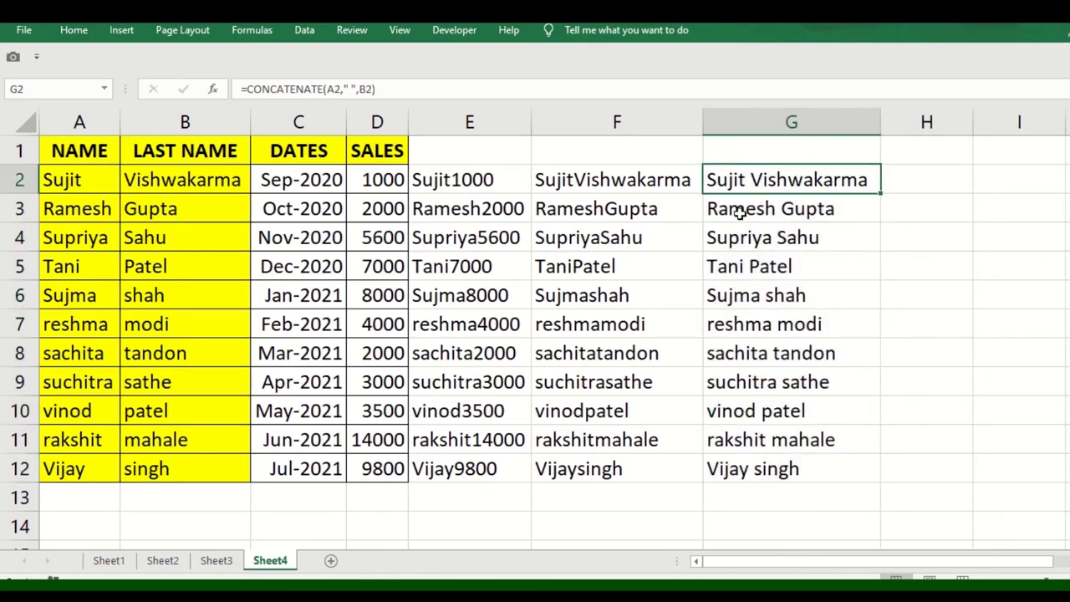
- Delete columns E through G holding the joined-name formulas
drag(488, 122, 757, 122)
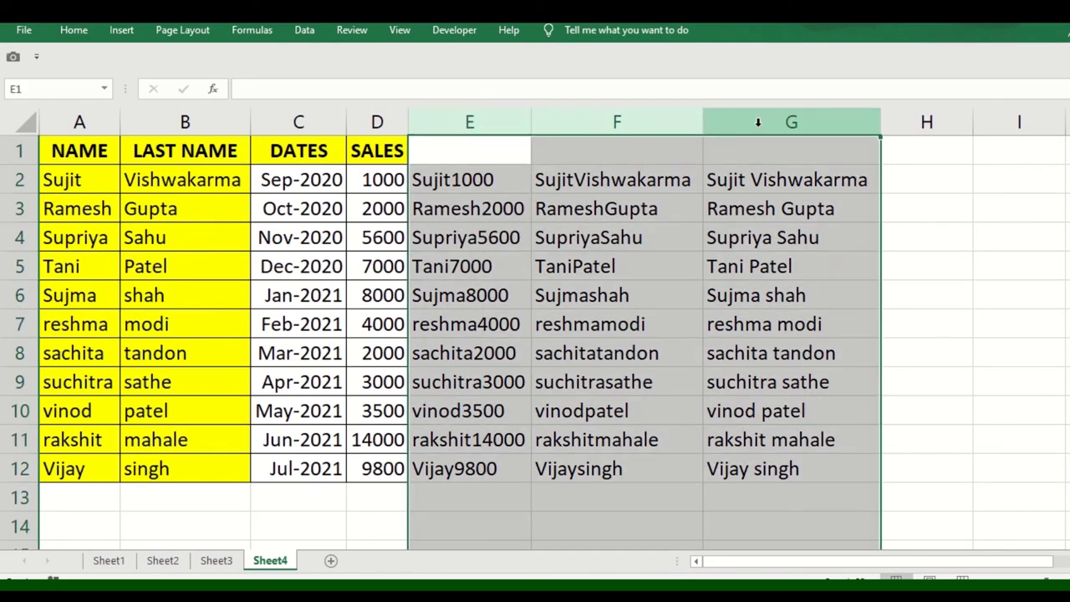
key(ctrl+minus)
click(667, 231)
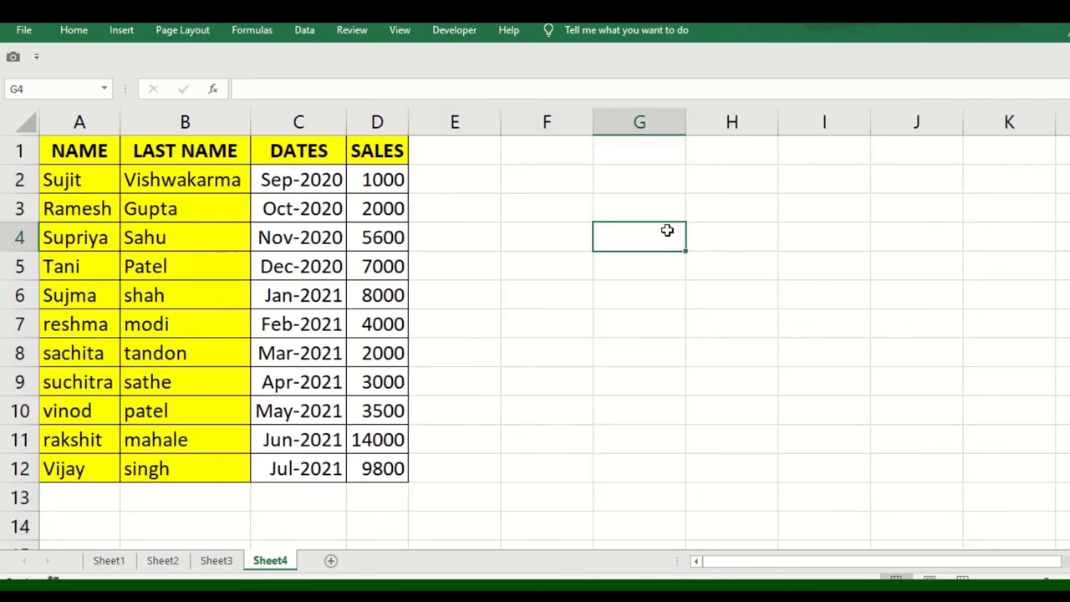
click(497, 177)
- Enter =TEXT(C2,"DDD") in F2 and fill it down to F12
click(523, 174)
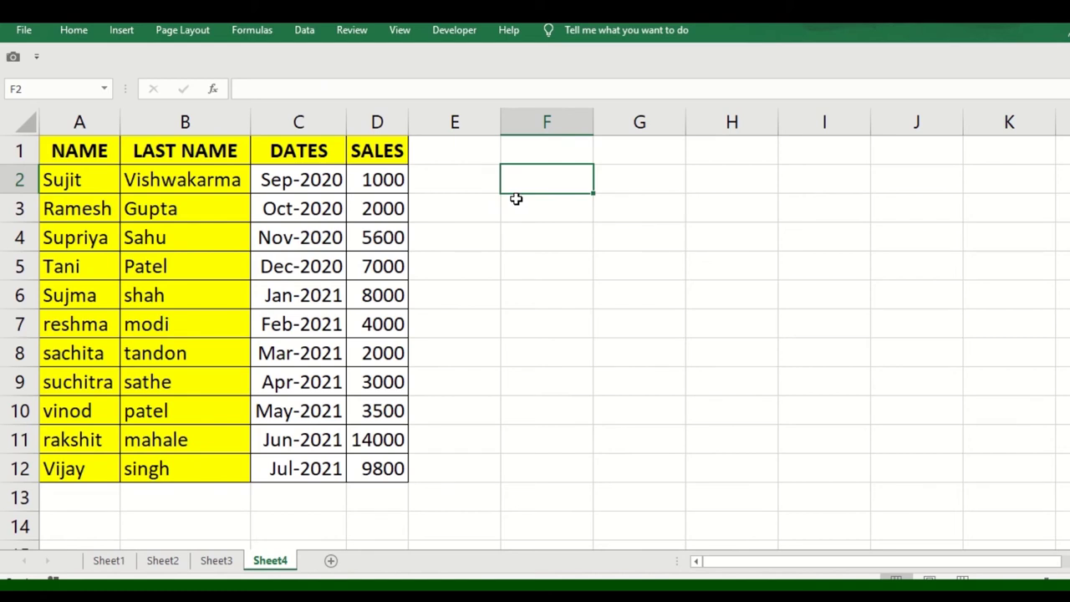
text(=)
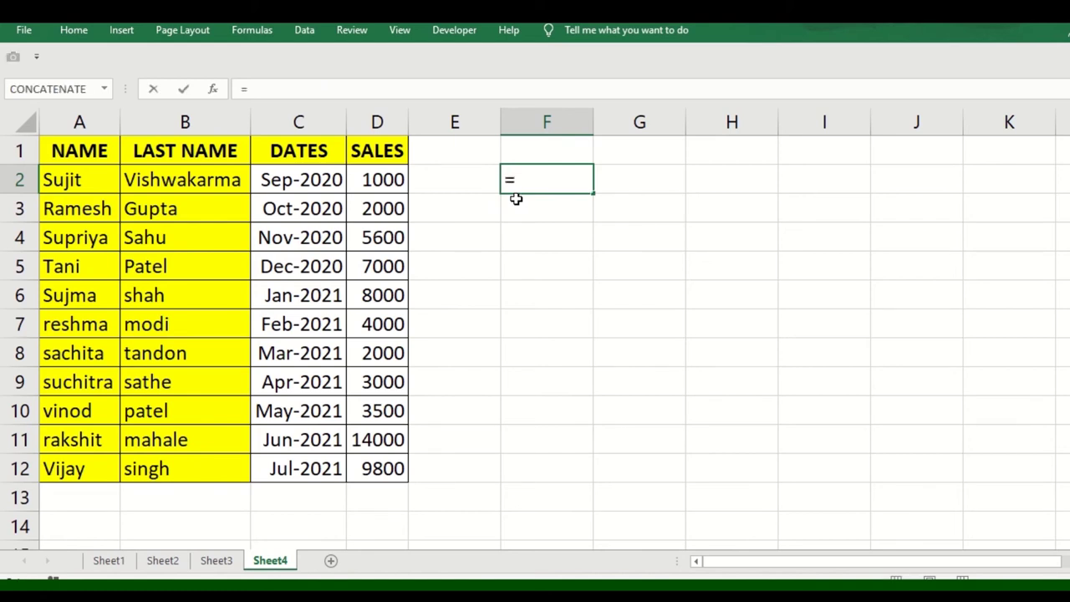
text(TE)
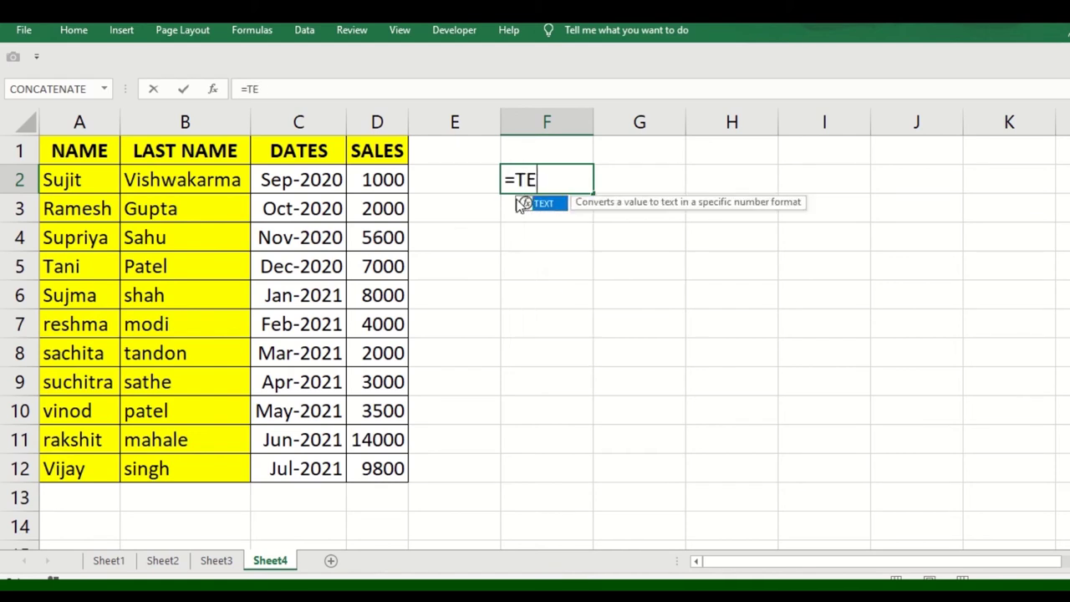
text(X)
double_click(542, 204)
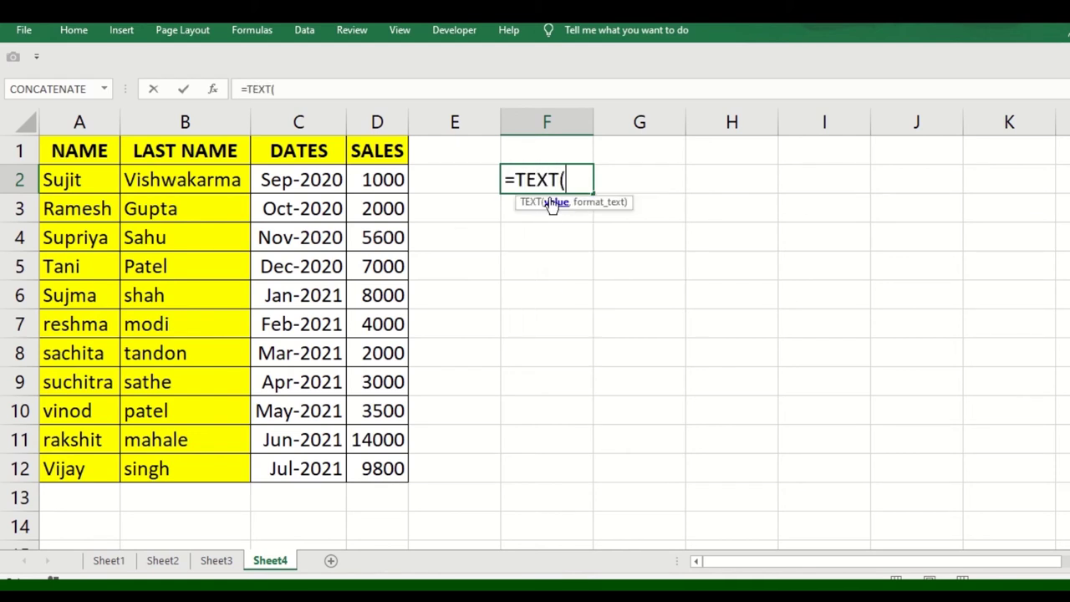
click(310, 182)
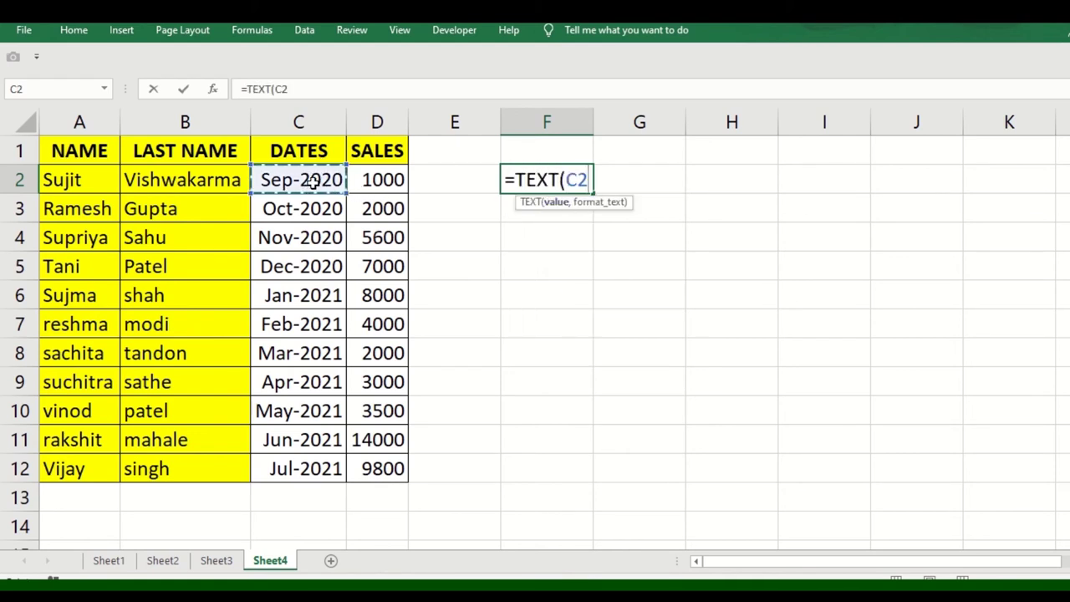
text(,)
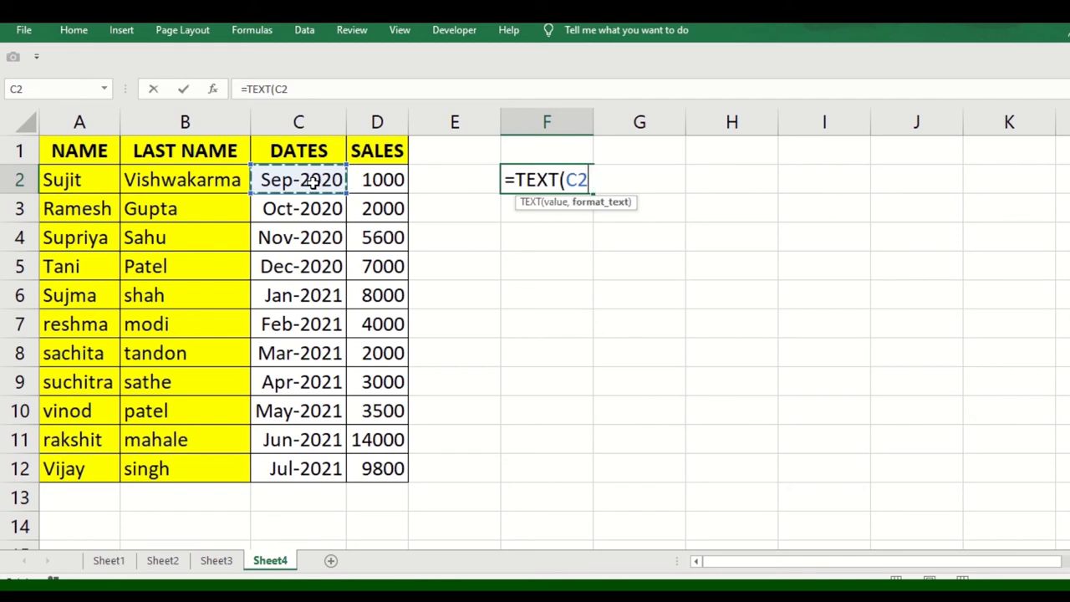
text(")
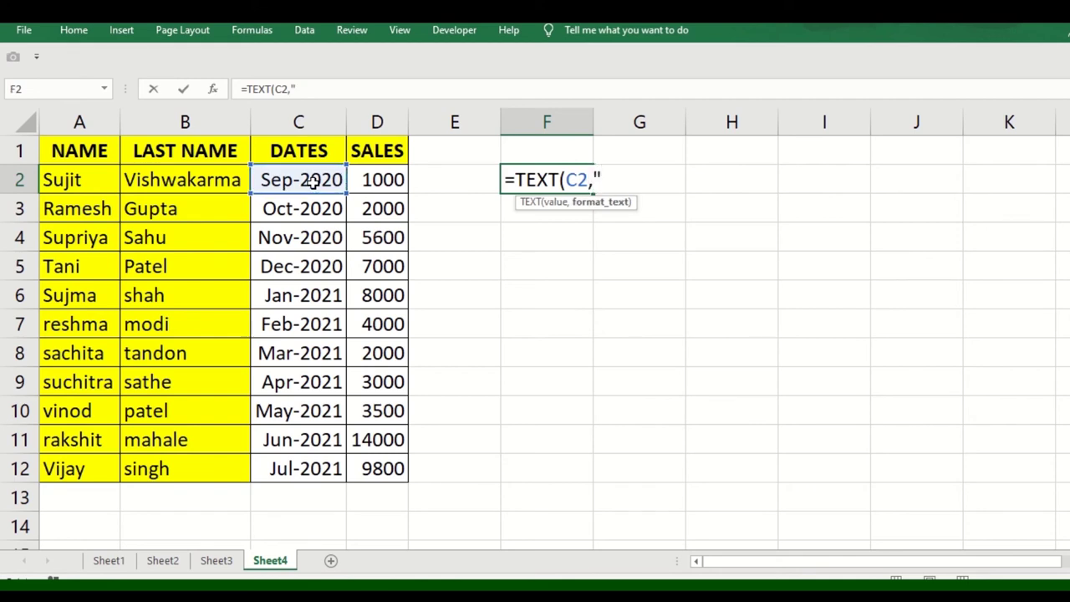
text(DDD")
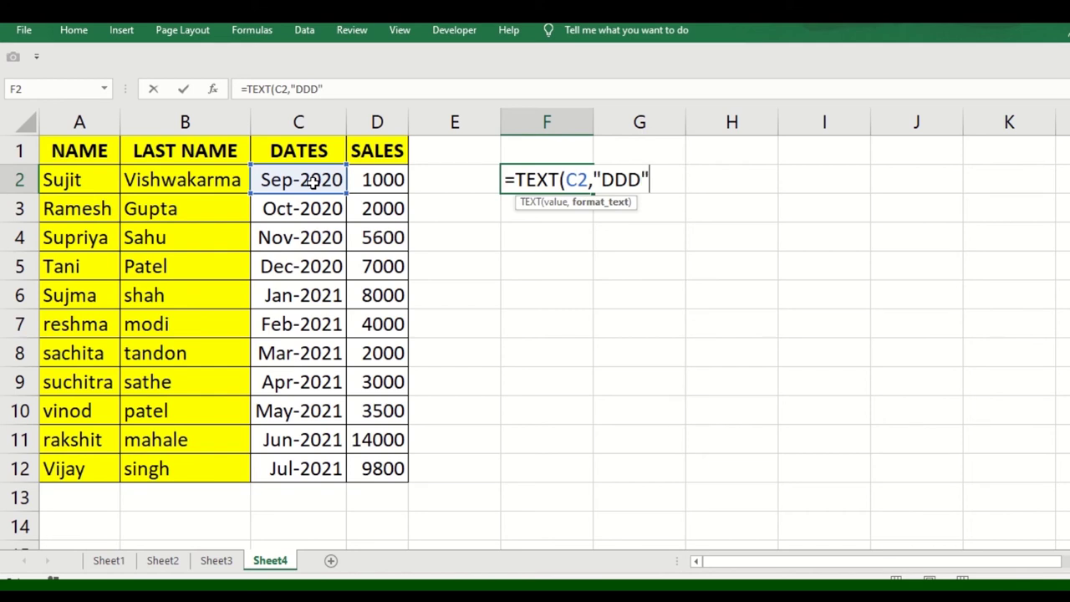
text())
key(Return)
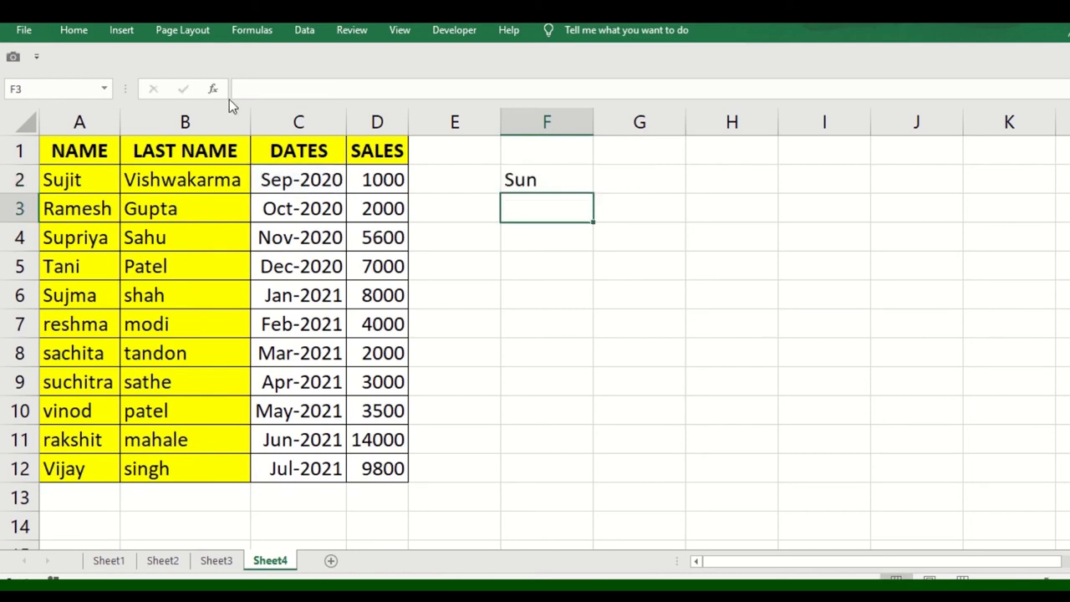
click(523, 180)
drag(594, 194, 570, 473)
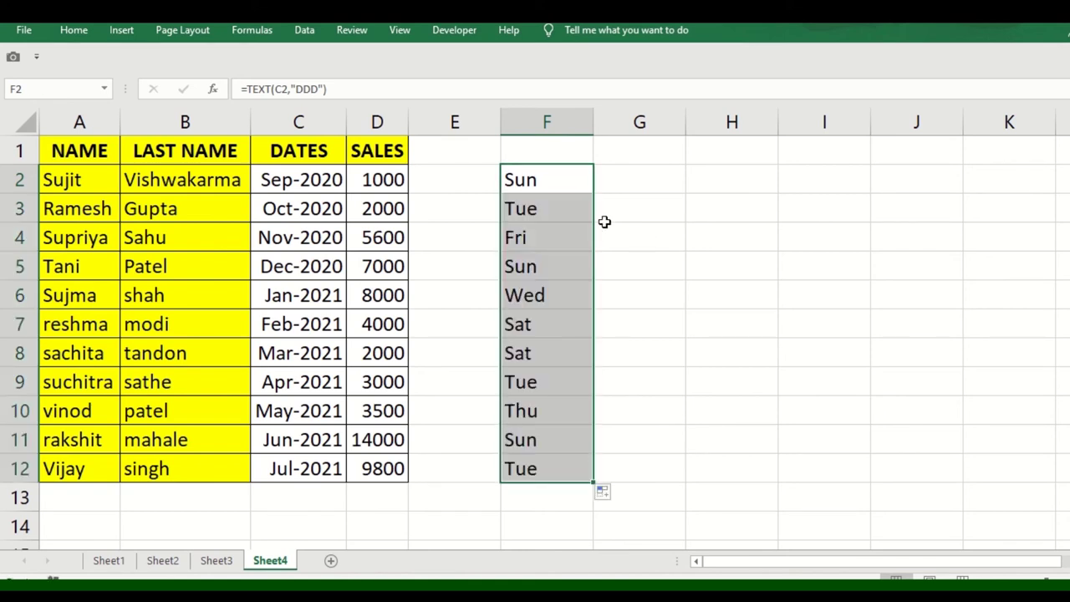
- Change F2's format code to "DD" so it shows the day number 13
click(319, 92)
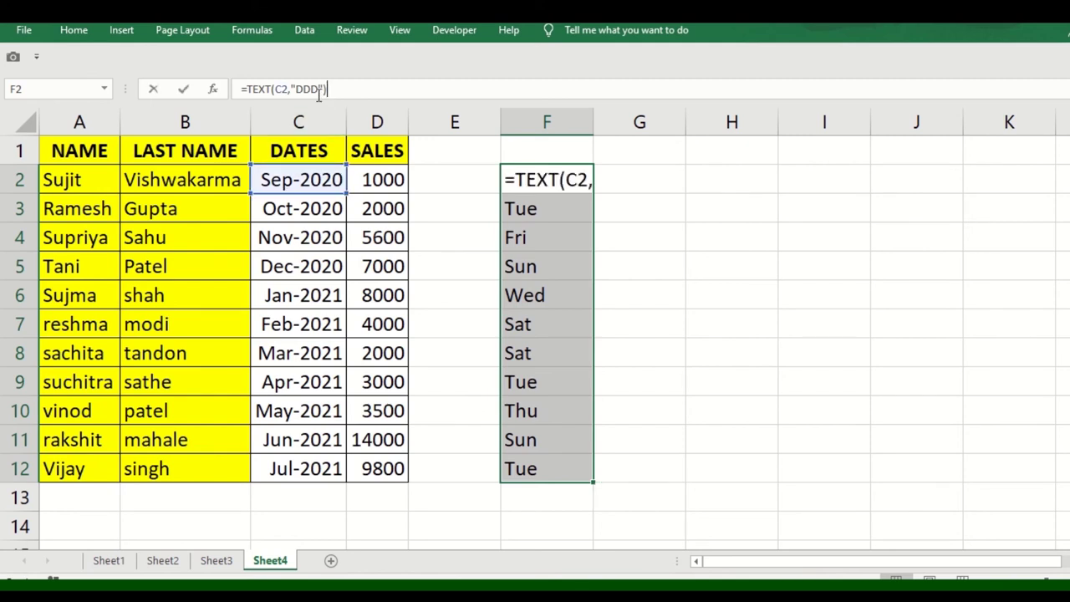
click(318, 90)
key(BackSpace)
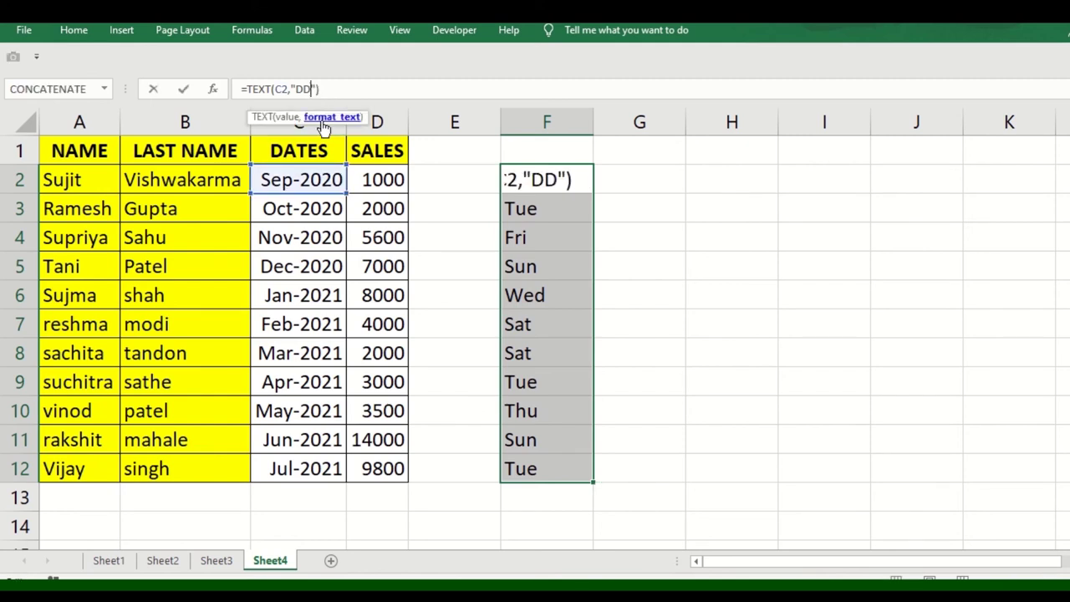
key(Return)
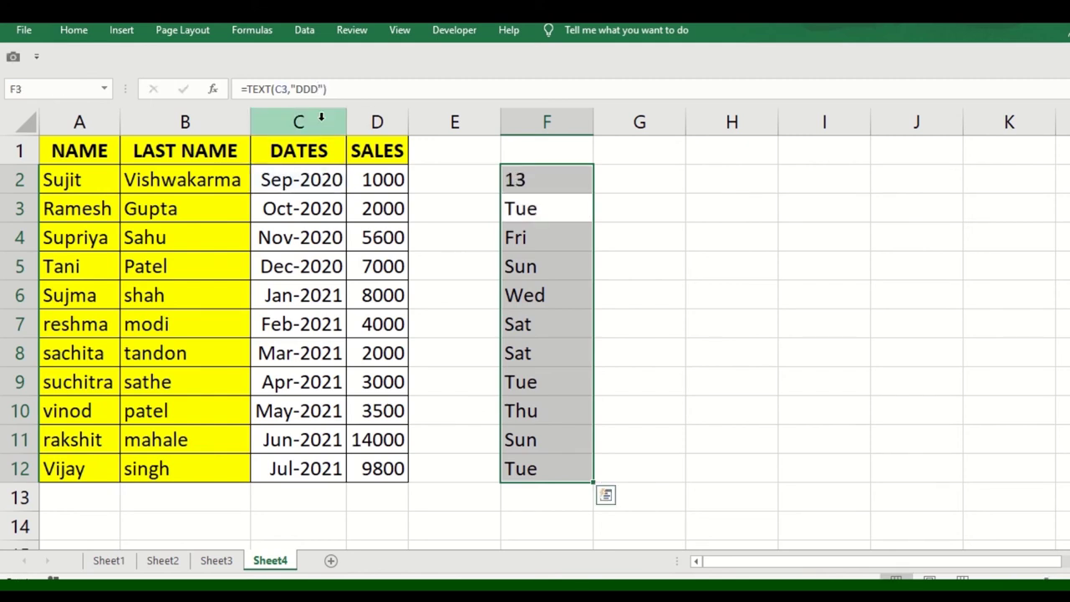
click(553, 173)
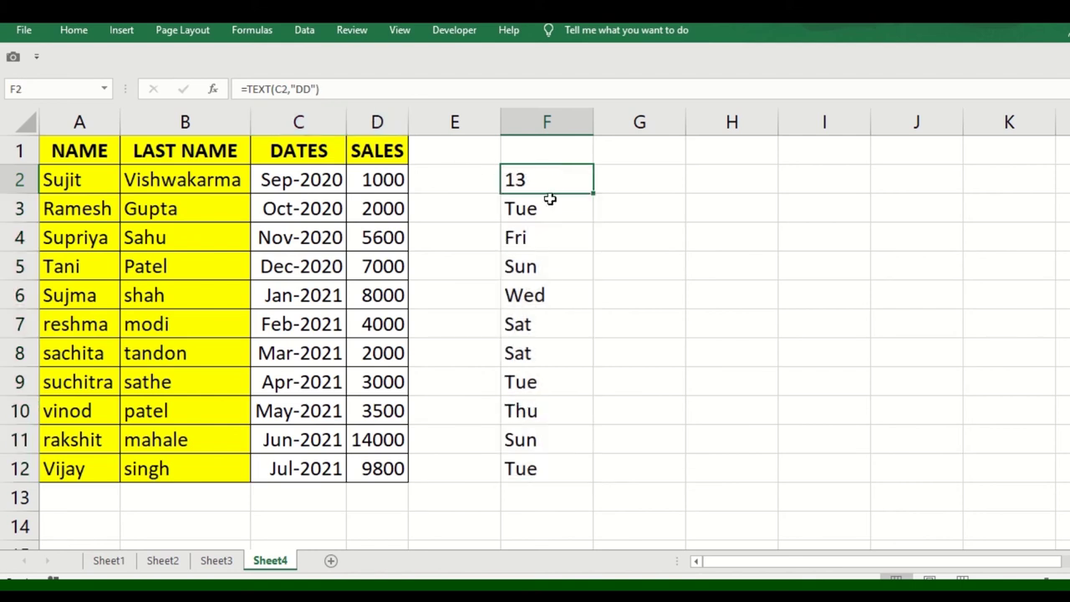
- Change F3's format code to "DDDd" so it shows the full weekday Tuesday
click(547, 210)
click(318, 89)
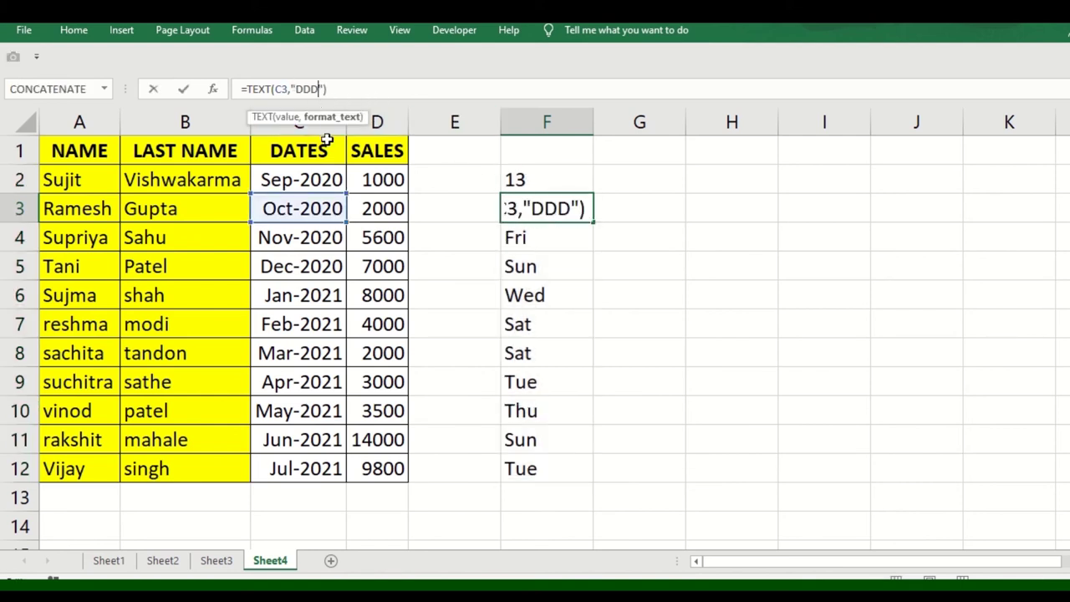
text(d)
key(Return)
scroll(685, 356, down, 1)
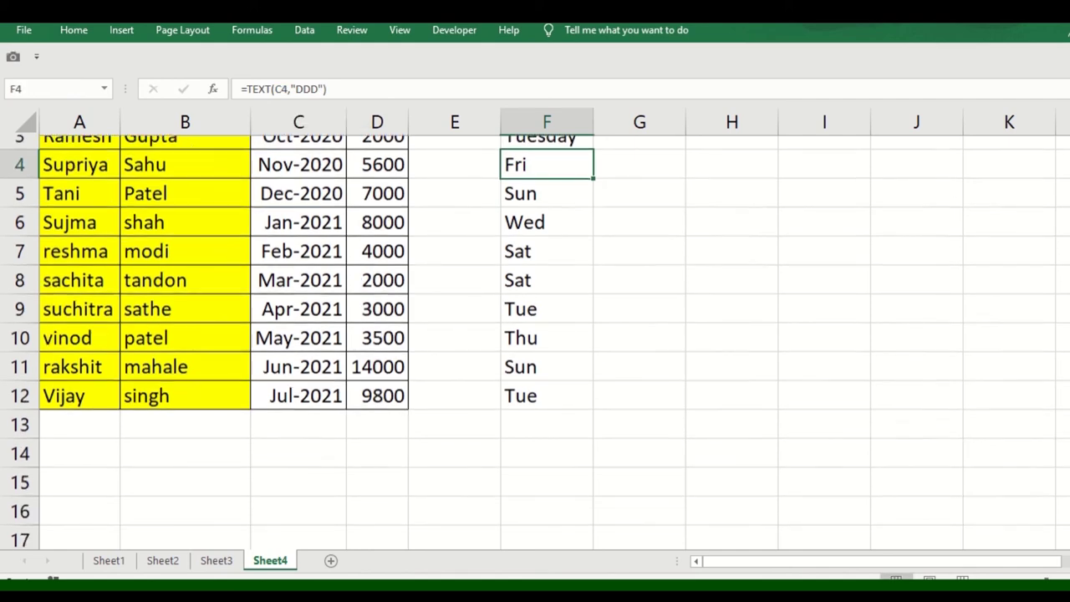
scroll(625, 304, up, 1)
click(554, 206)
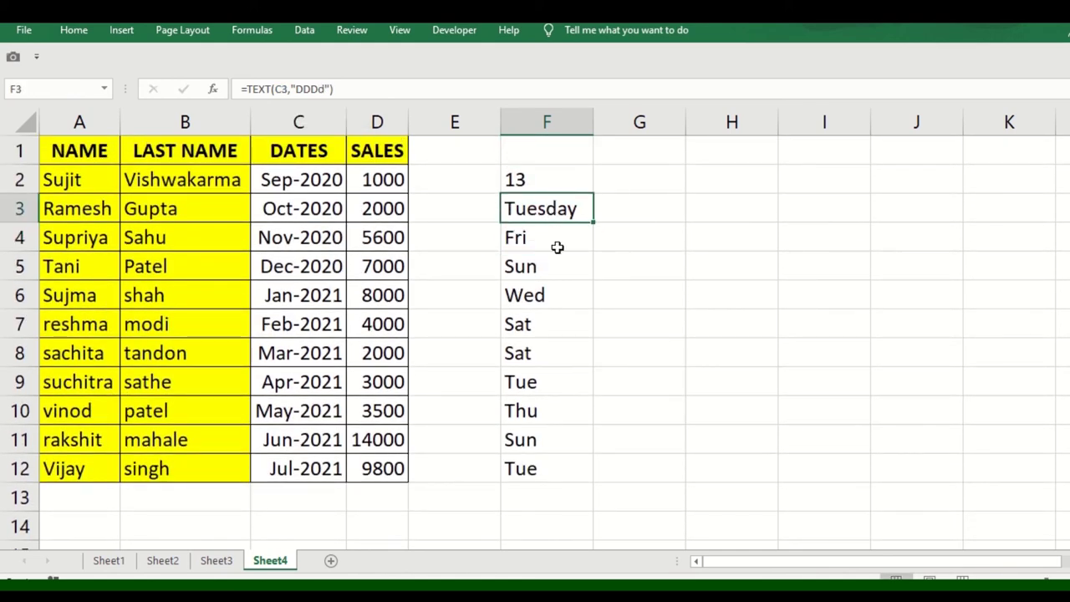
- Compare the DD, DDDd and DDD formulas in F2 through F4
click(545, 238)
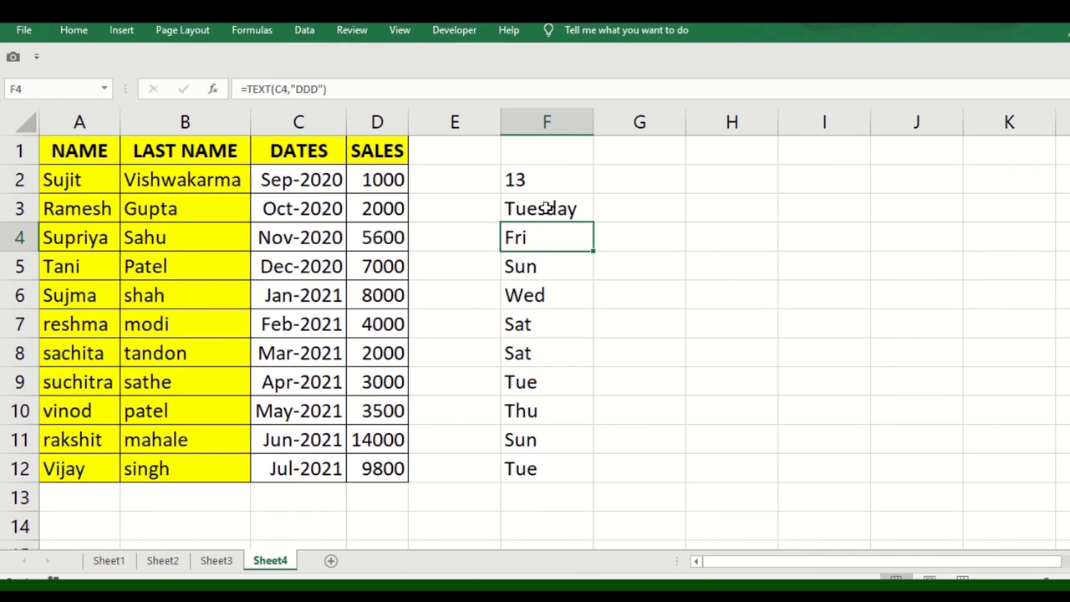
drag(547, 186, 549, 239)
ctrl+scroll(557, 197, up, 2)
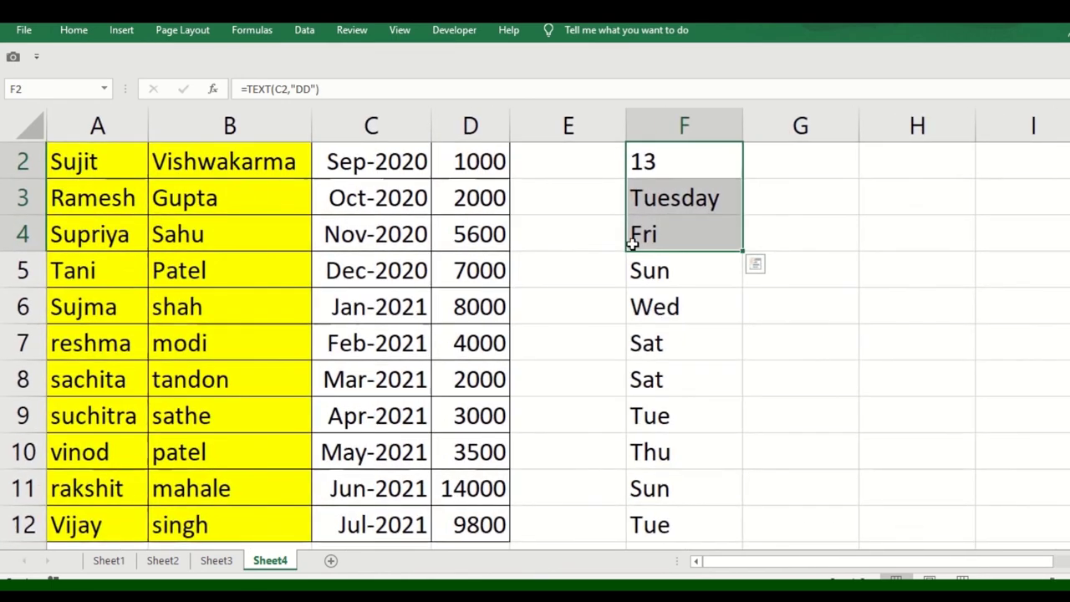
scroll(582, 251, up, 1)
click(680, 192)
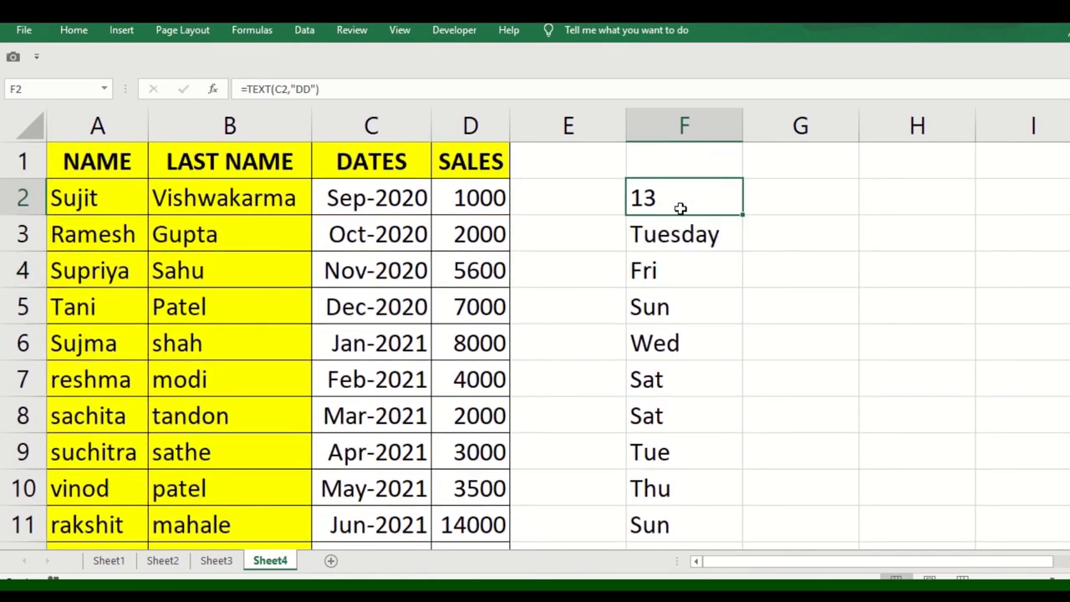
click(681, 229)
click(677, 267)
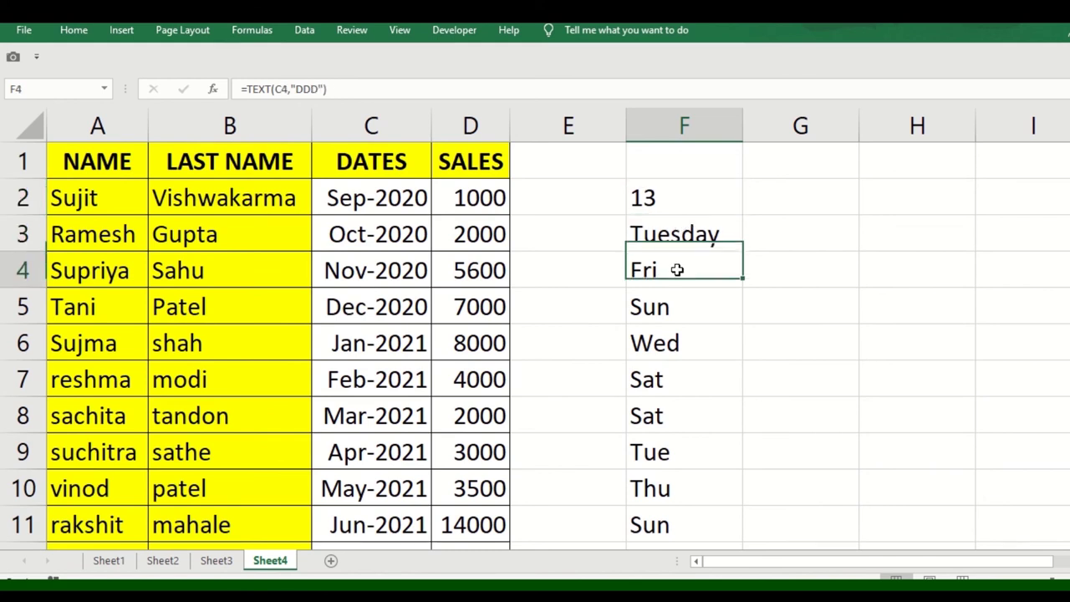
drag(666, 201, 671, 264)
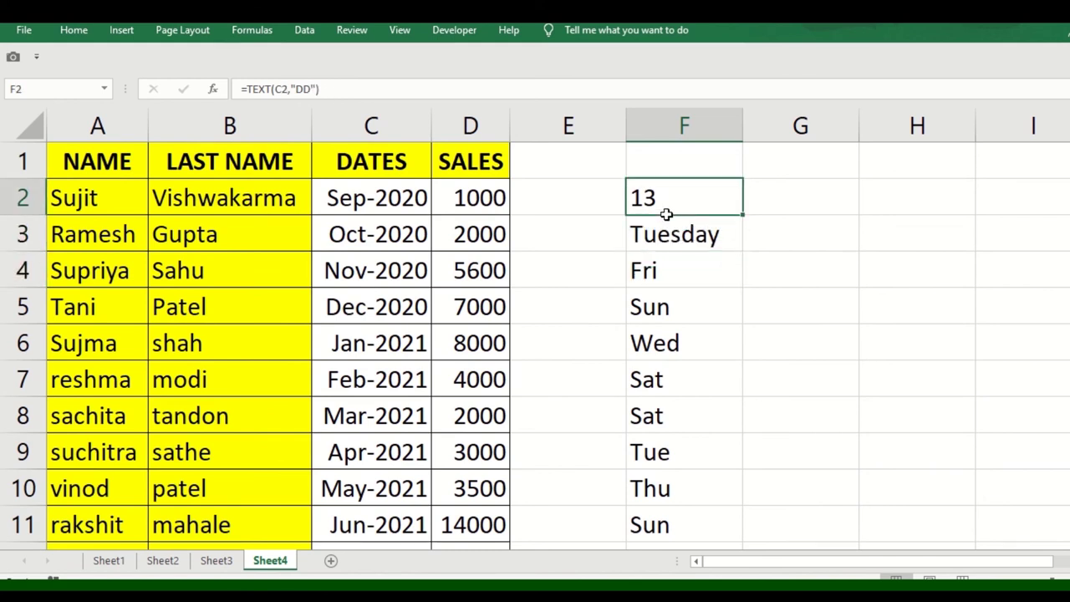